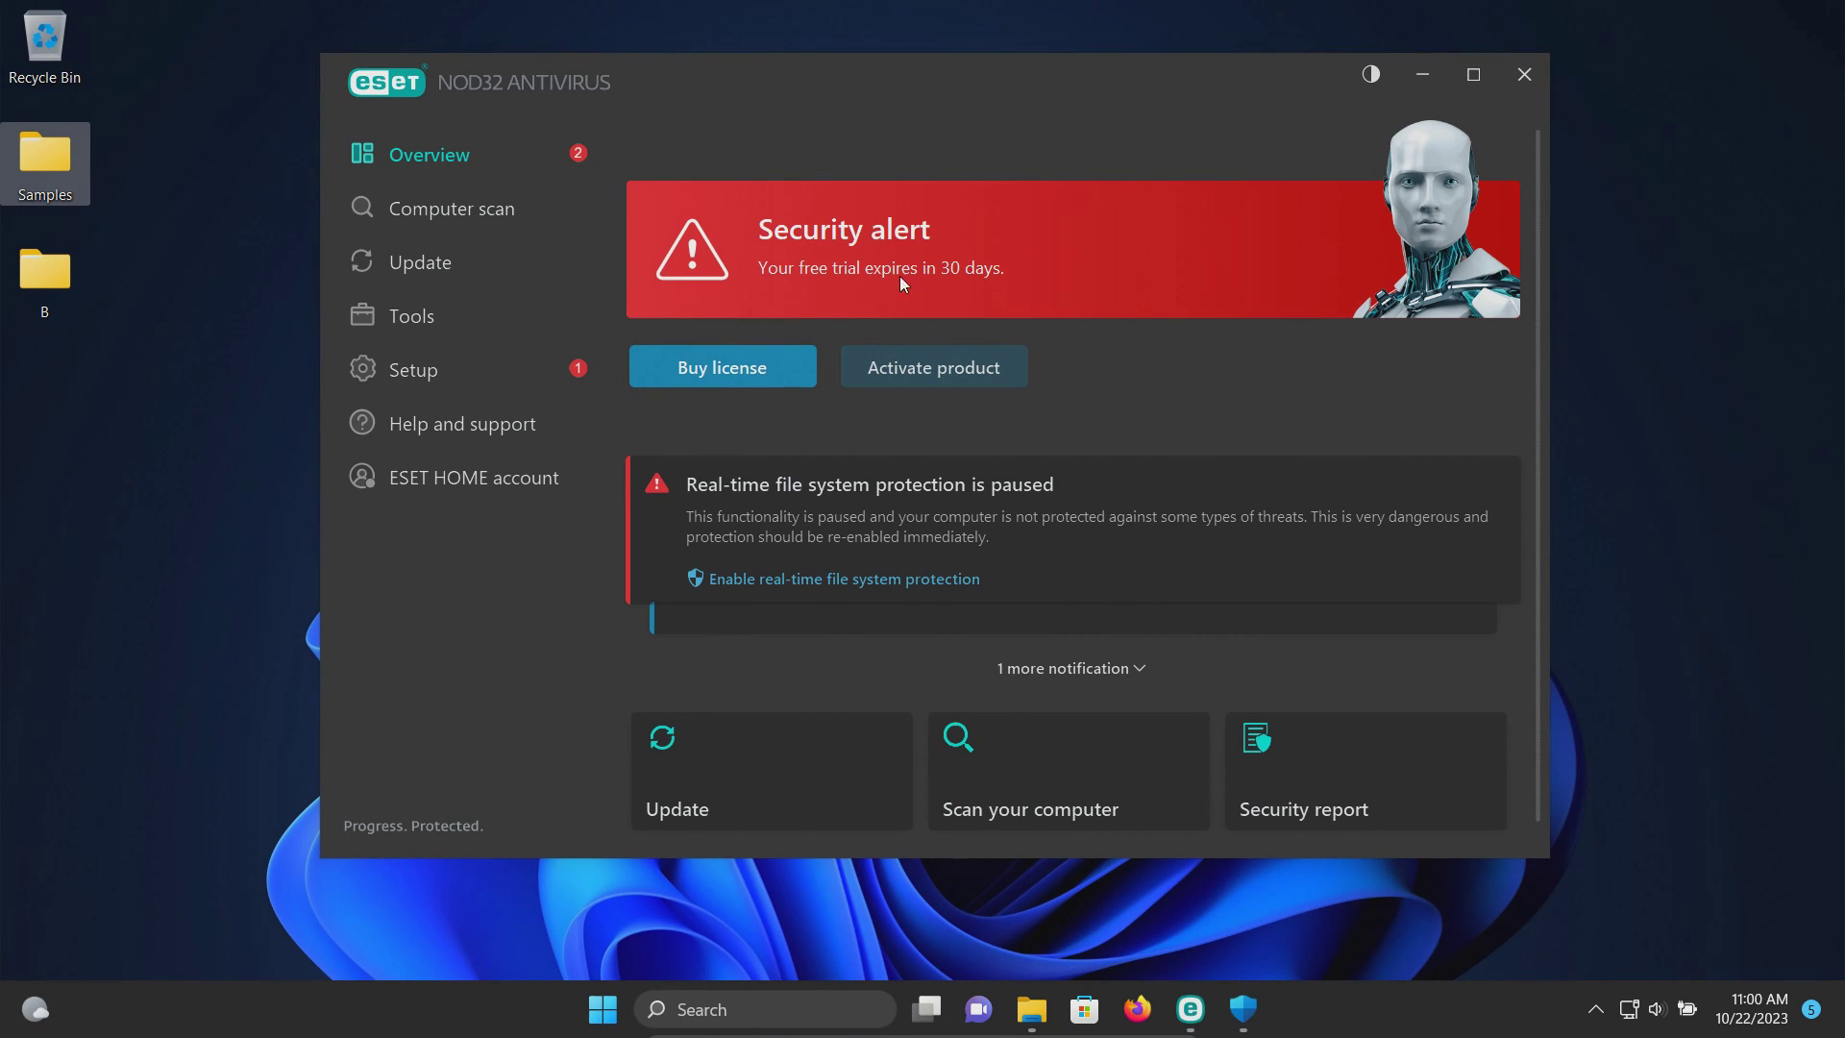
# Step: Open the Samples folder and scroll through the malware files
pyautogui.doubleClick(65, 154)
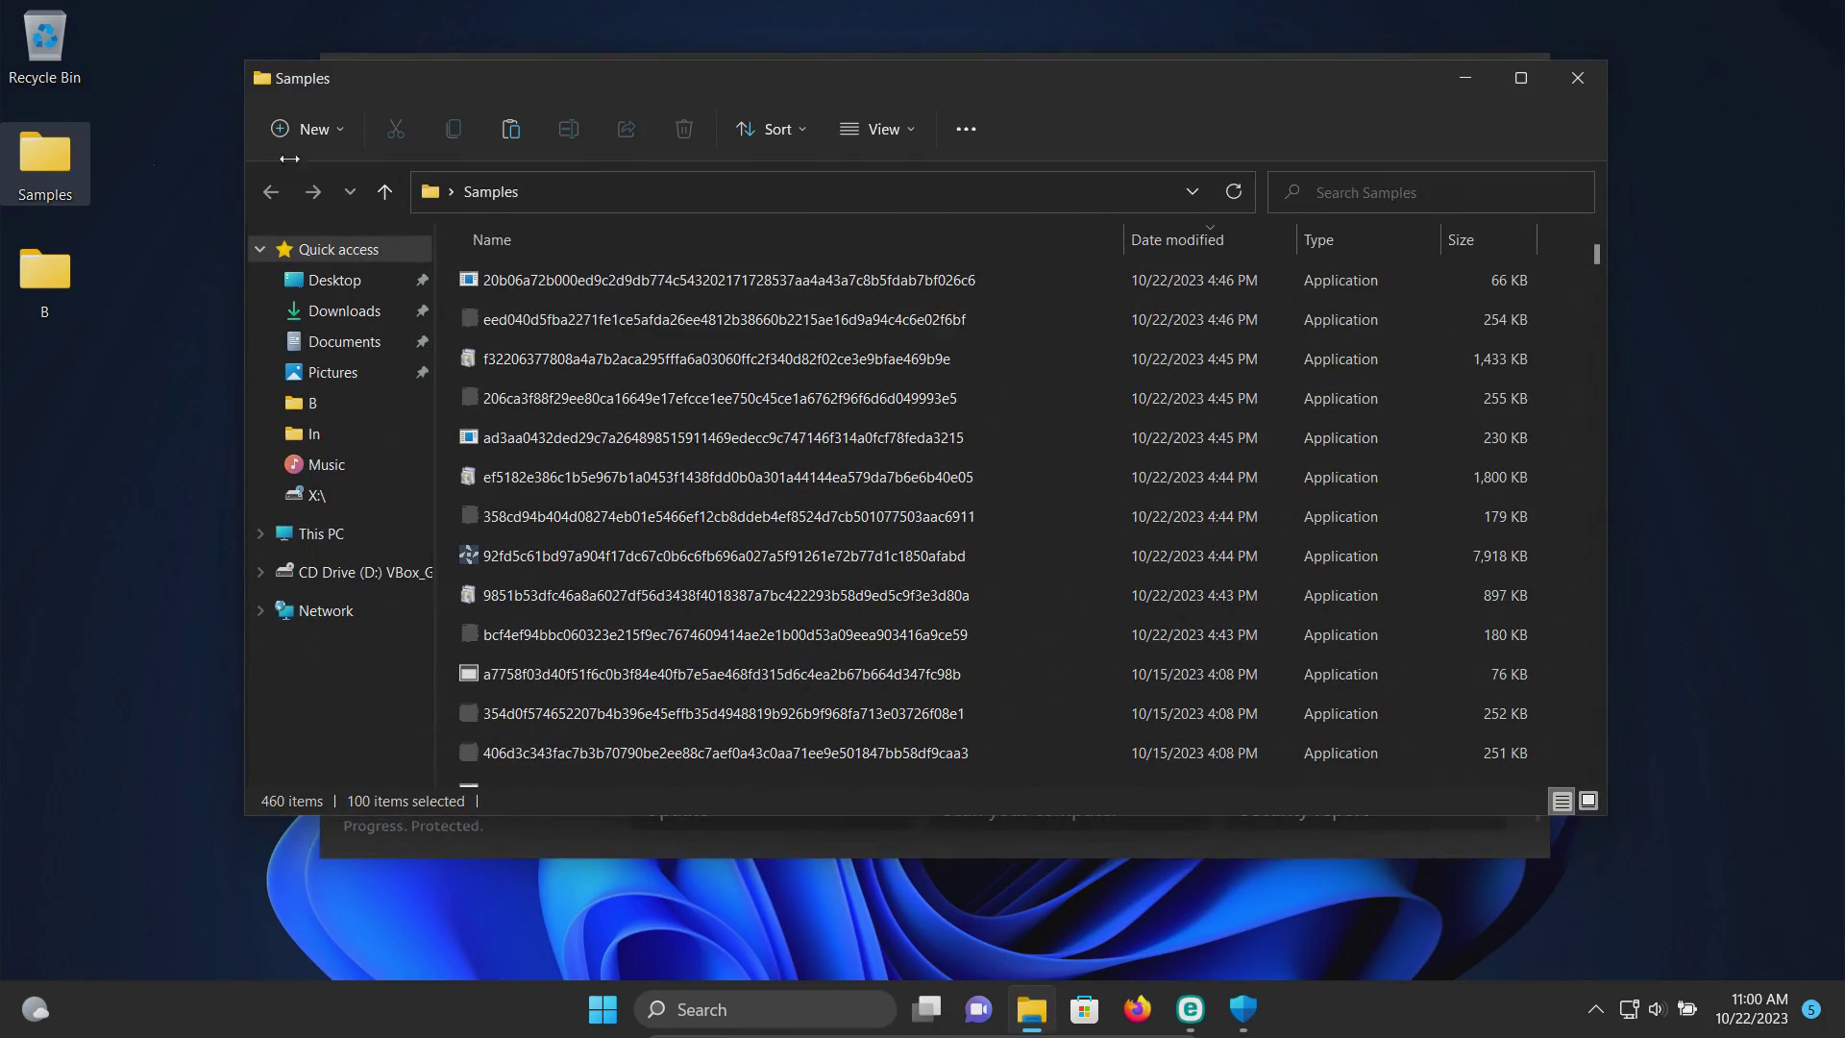
pyautogui.scroll(-20, 947, 449)
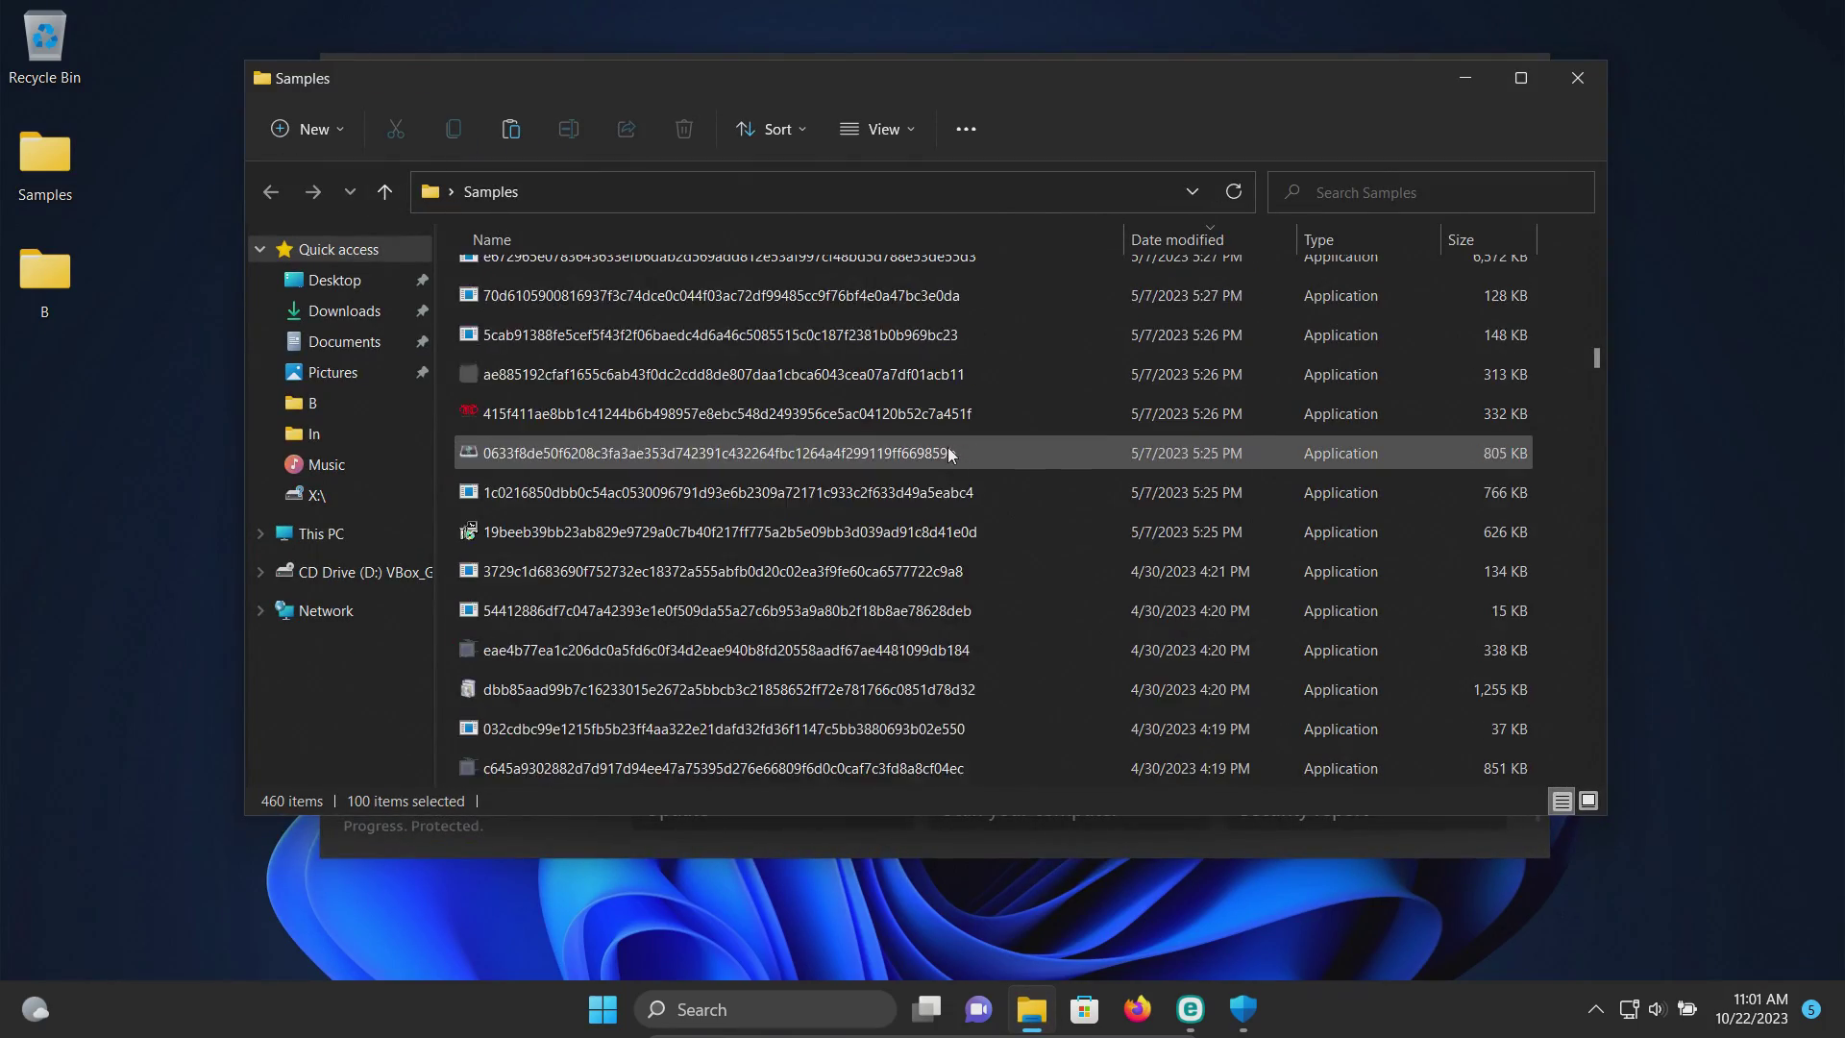
pyautogui.scroll(-20, 947, 452)
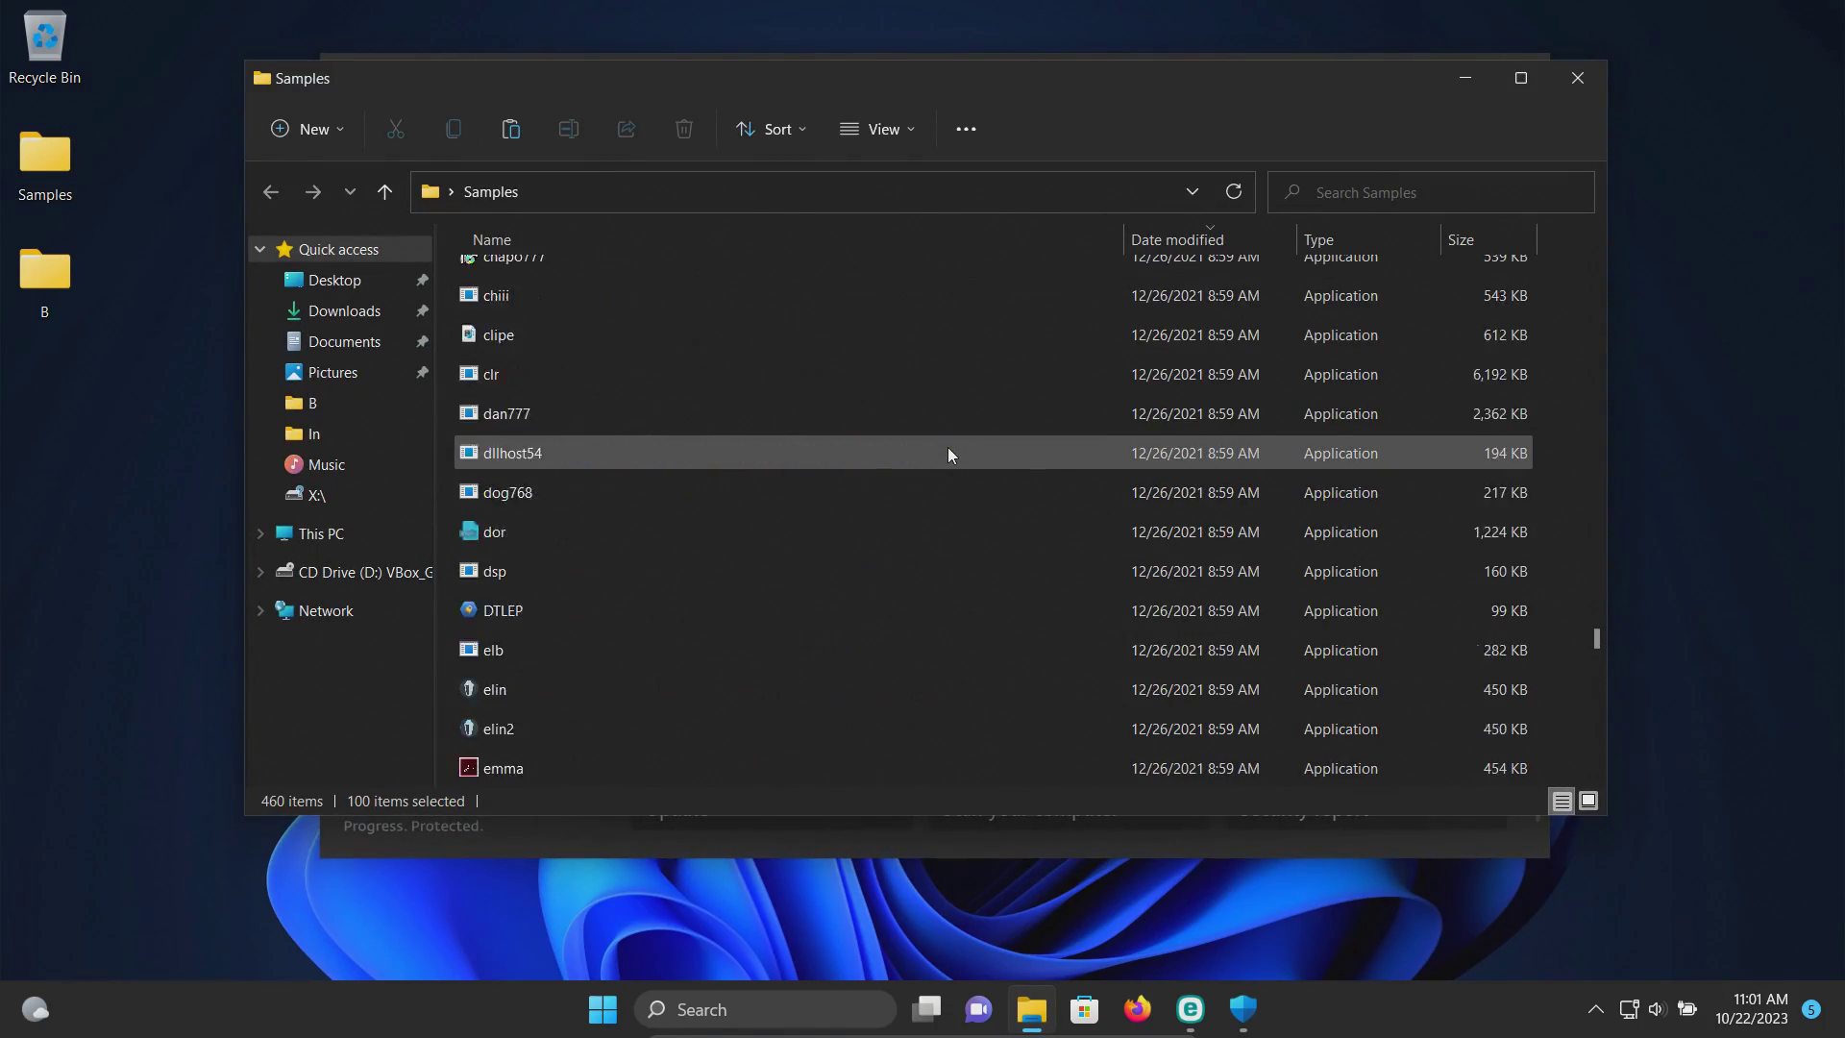
pyautogui.scroll(-20, 948, 449)
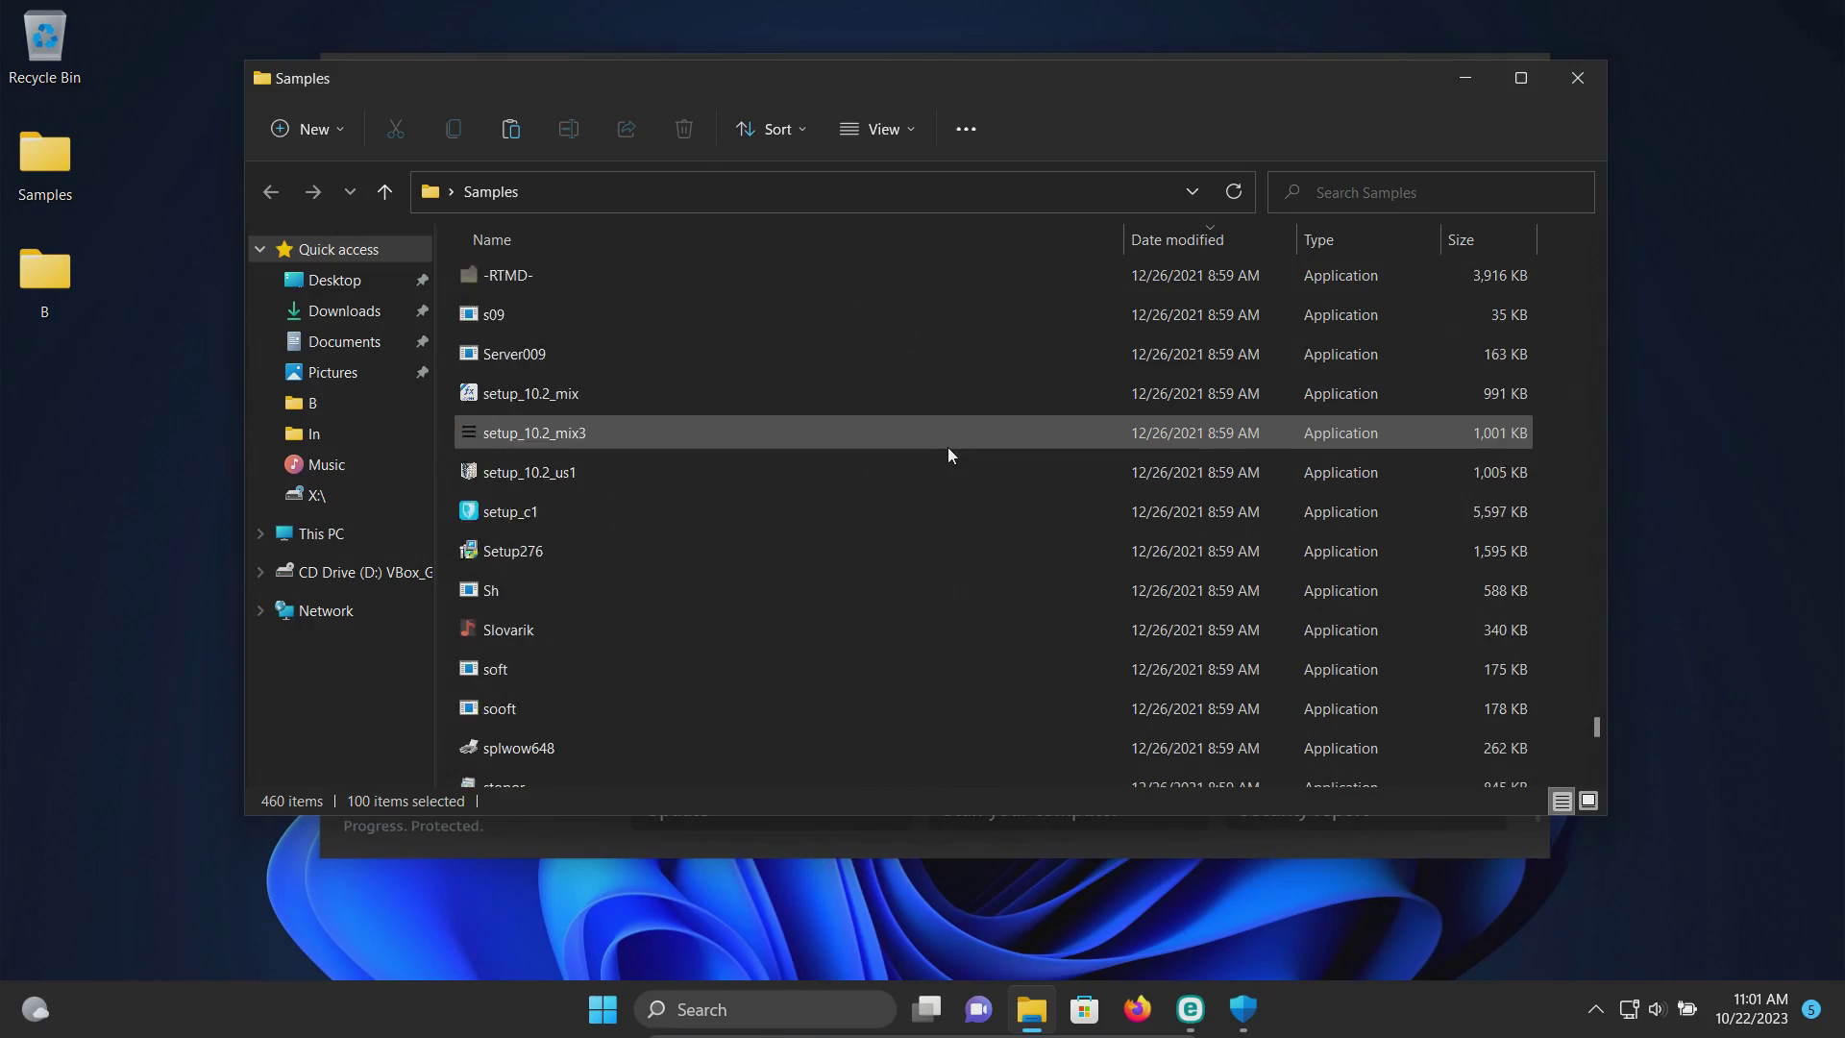
pyautogui.scroll(20, 947, 454)
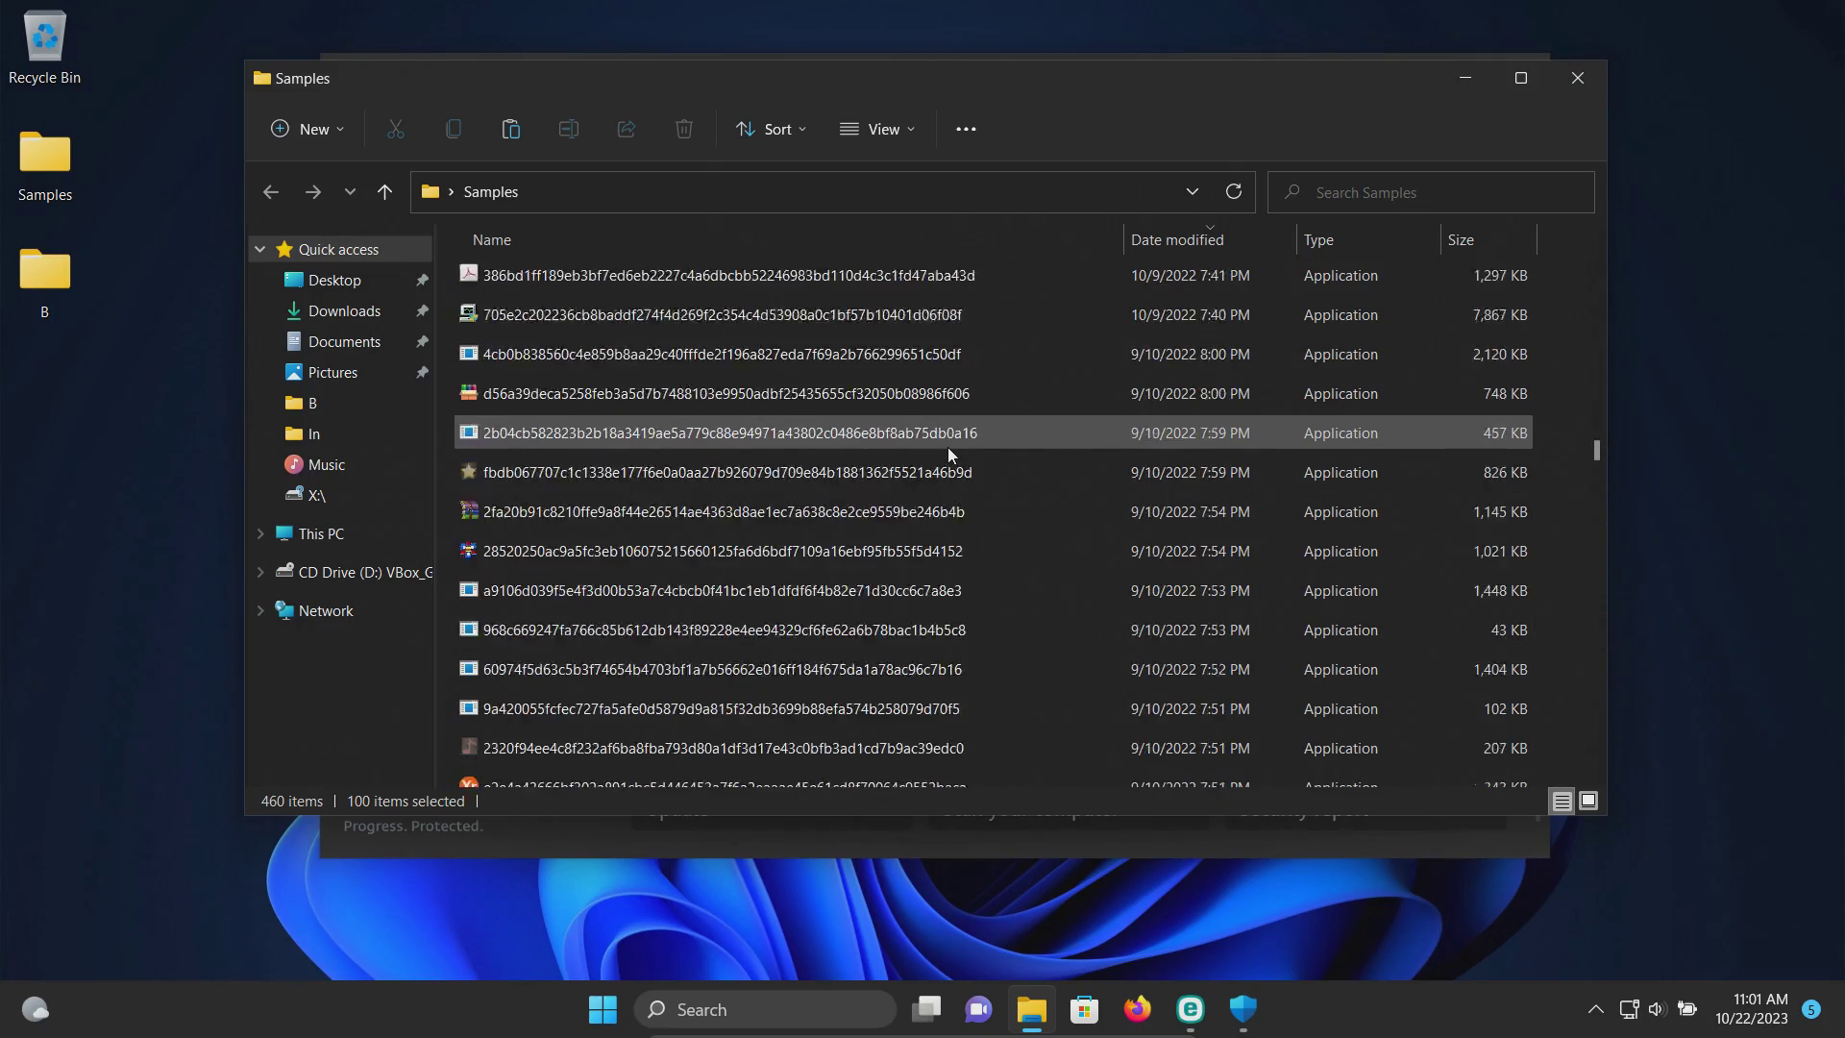
pyautogui.scroll(20, 948, 447)
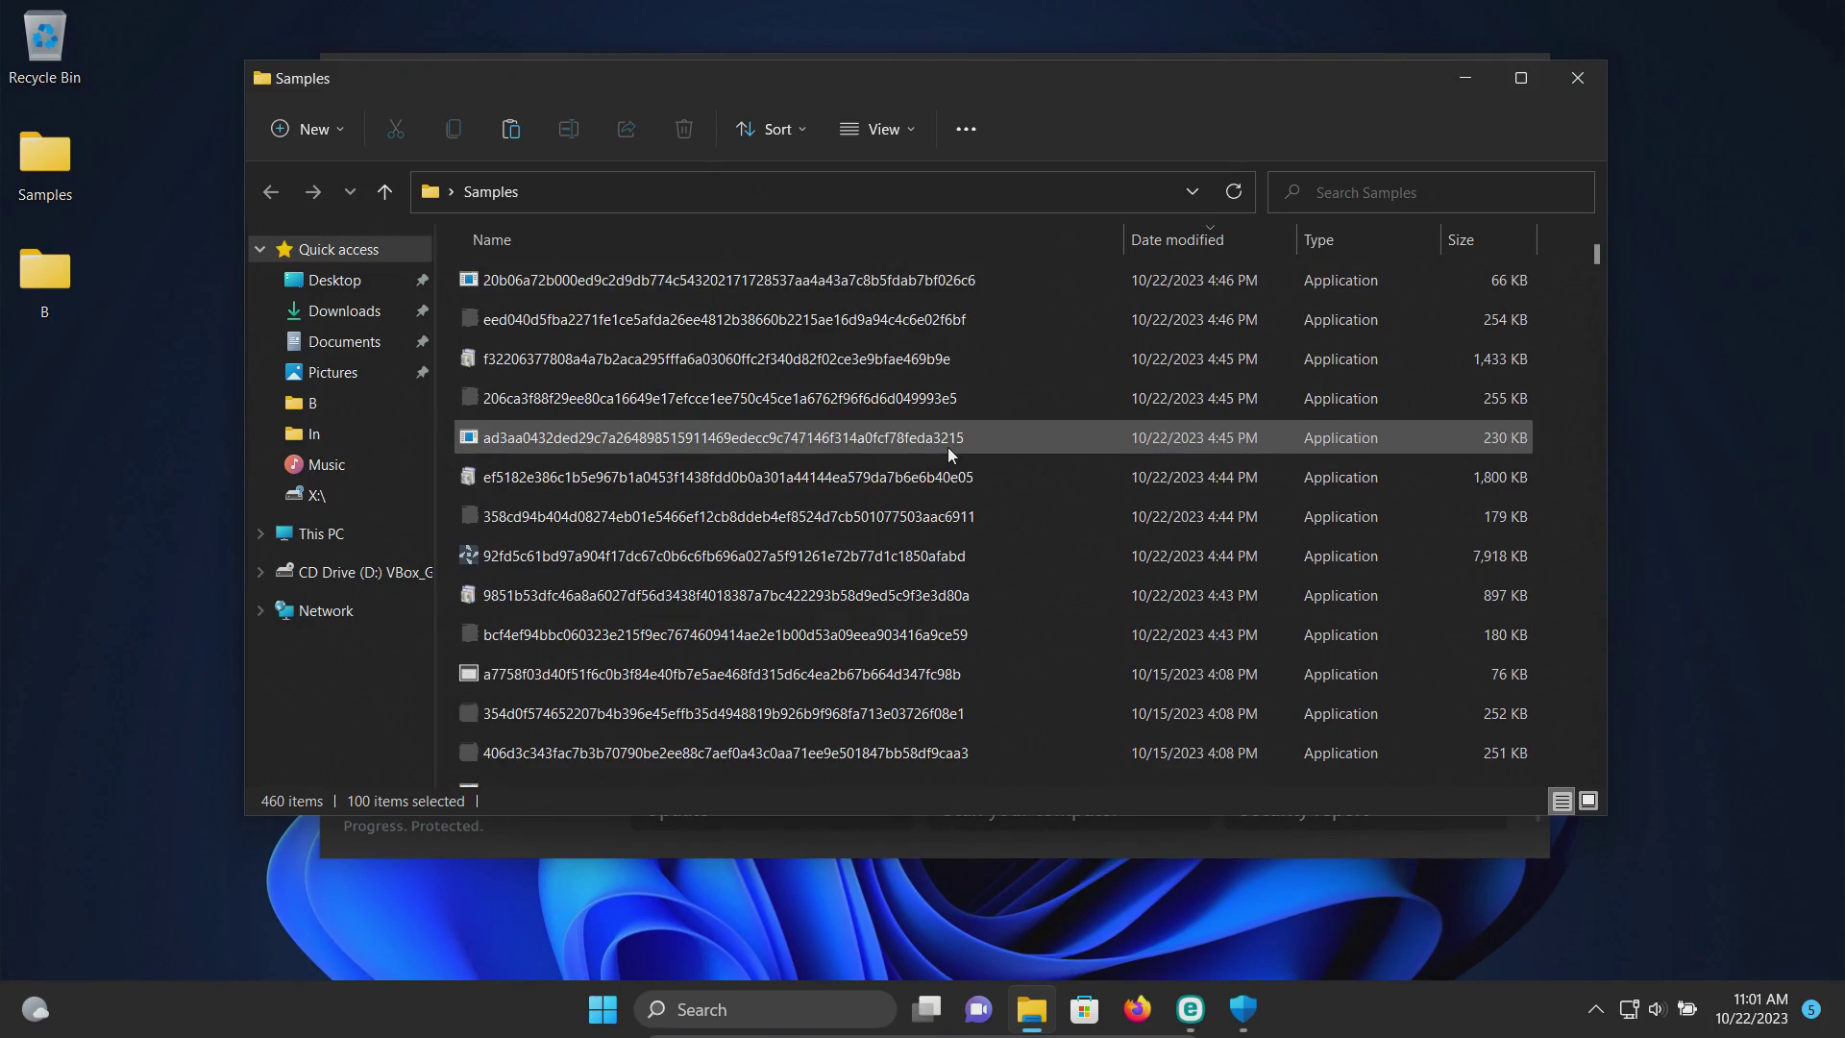
# Step: Minimize the Samples folder and check ESET for updates from the tray icon menu
pyautogui.click(1465, 78)
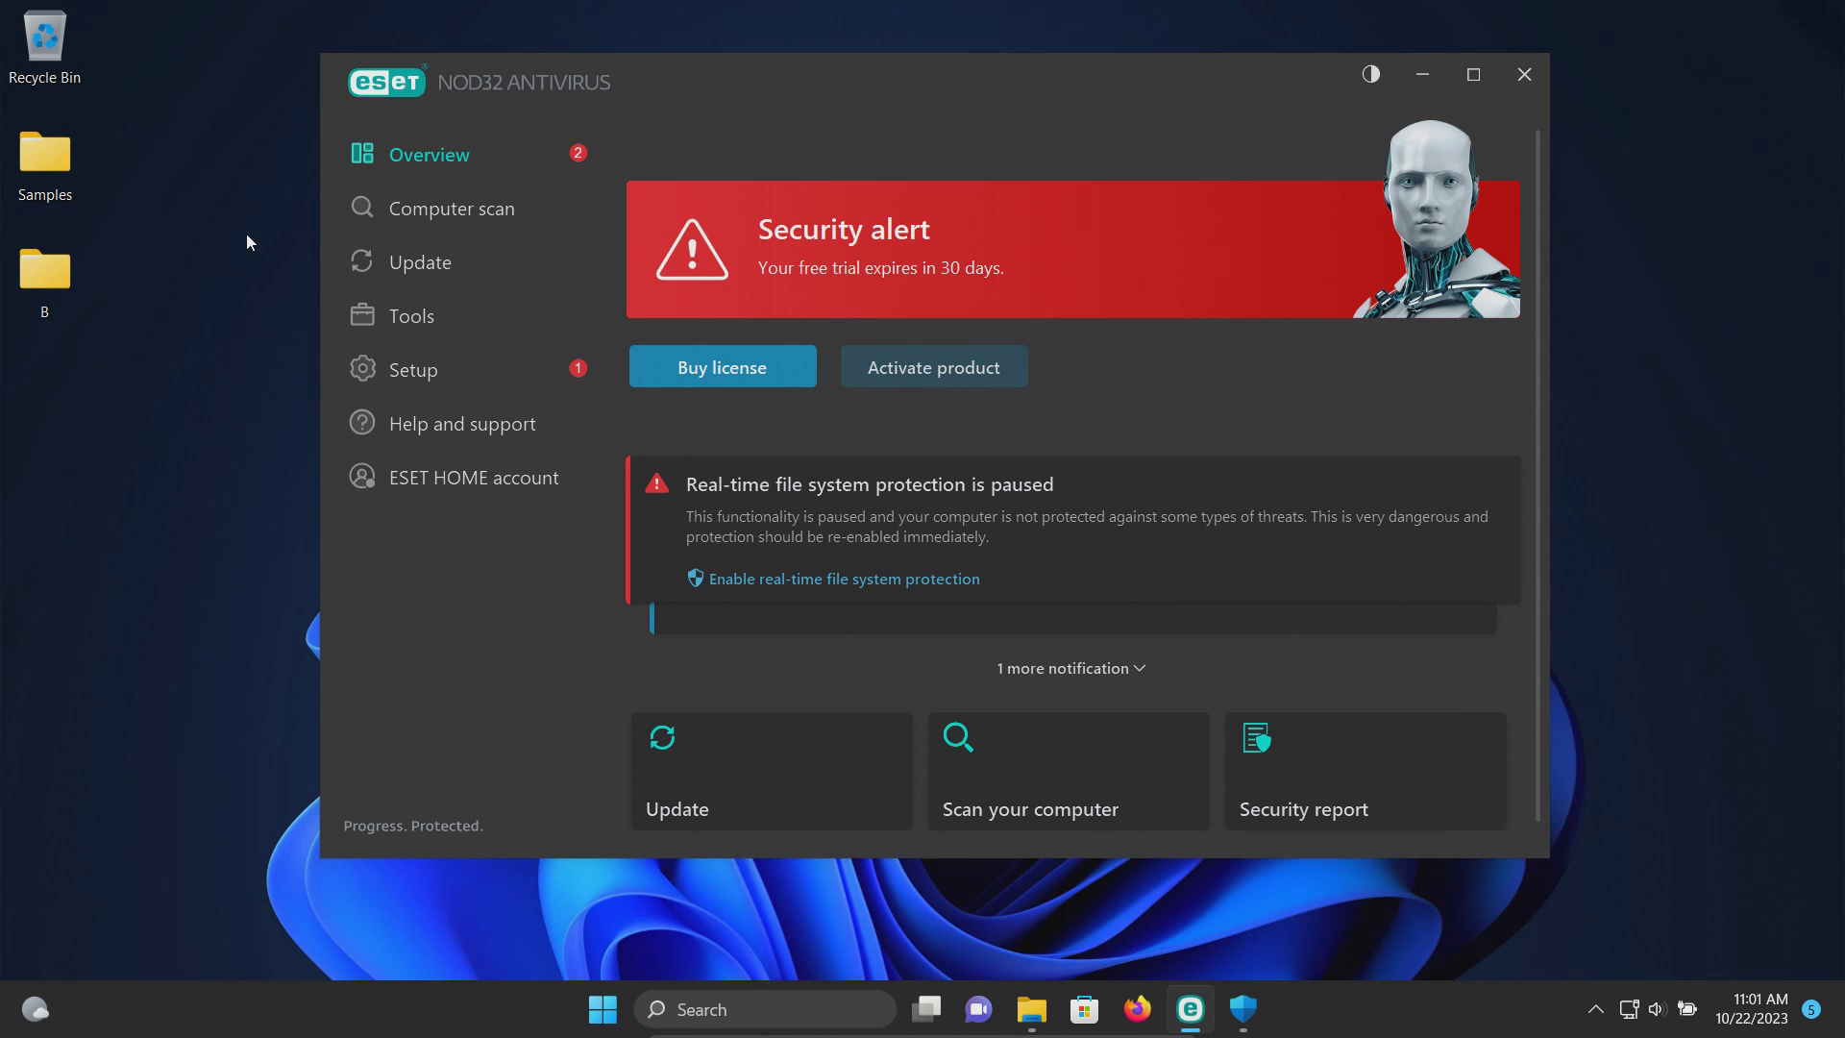
pyautogui.rightClick(1571, 941)
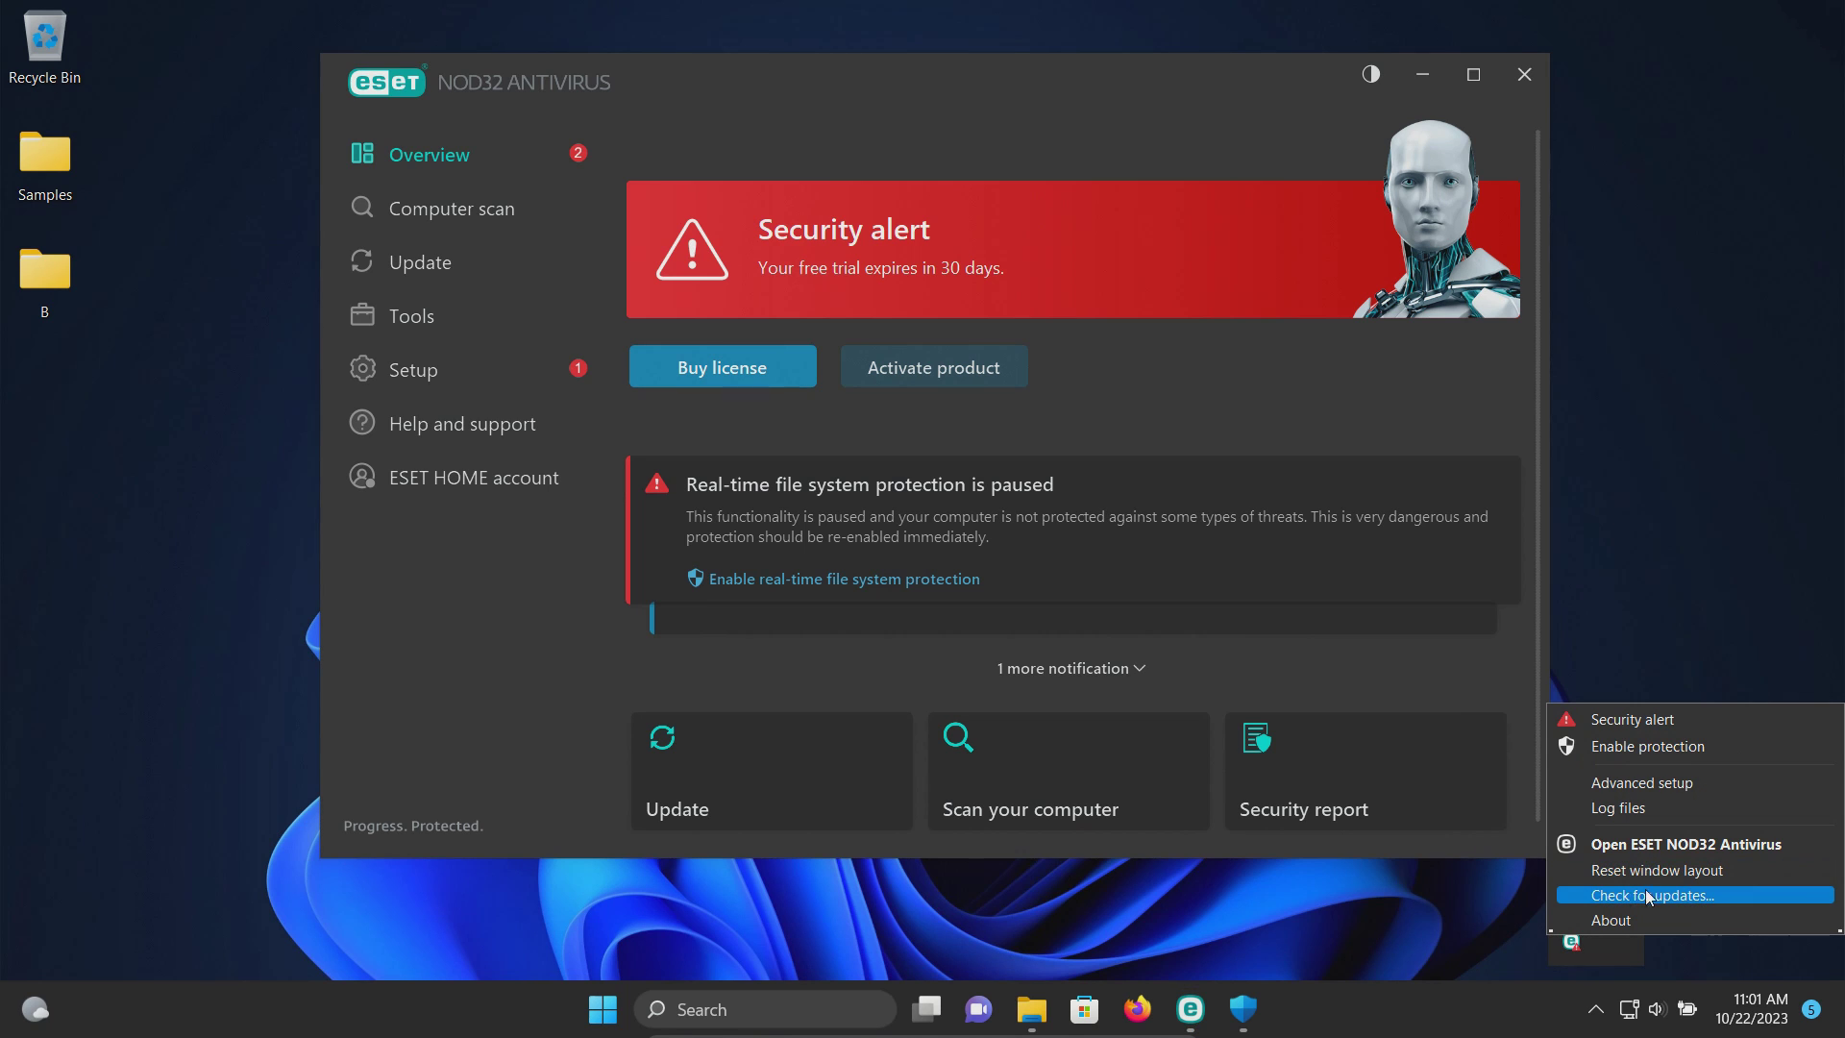
pyautogui.click(1646, 895)
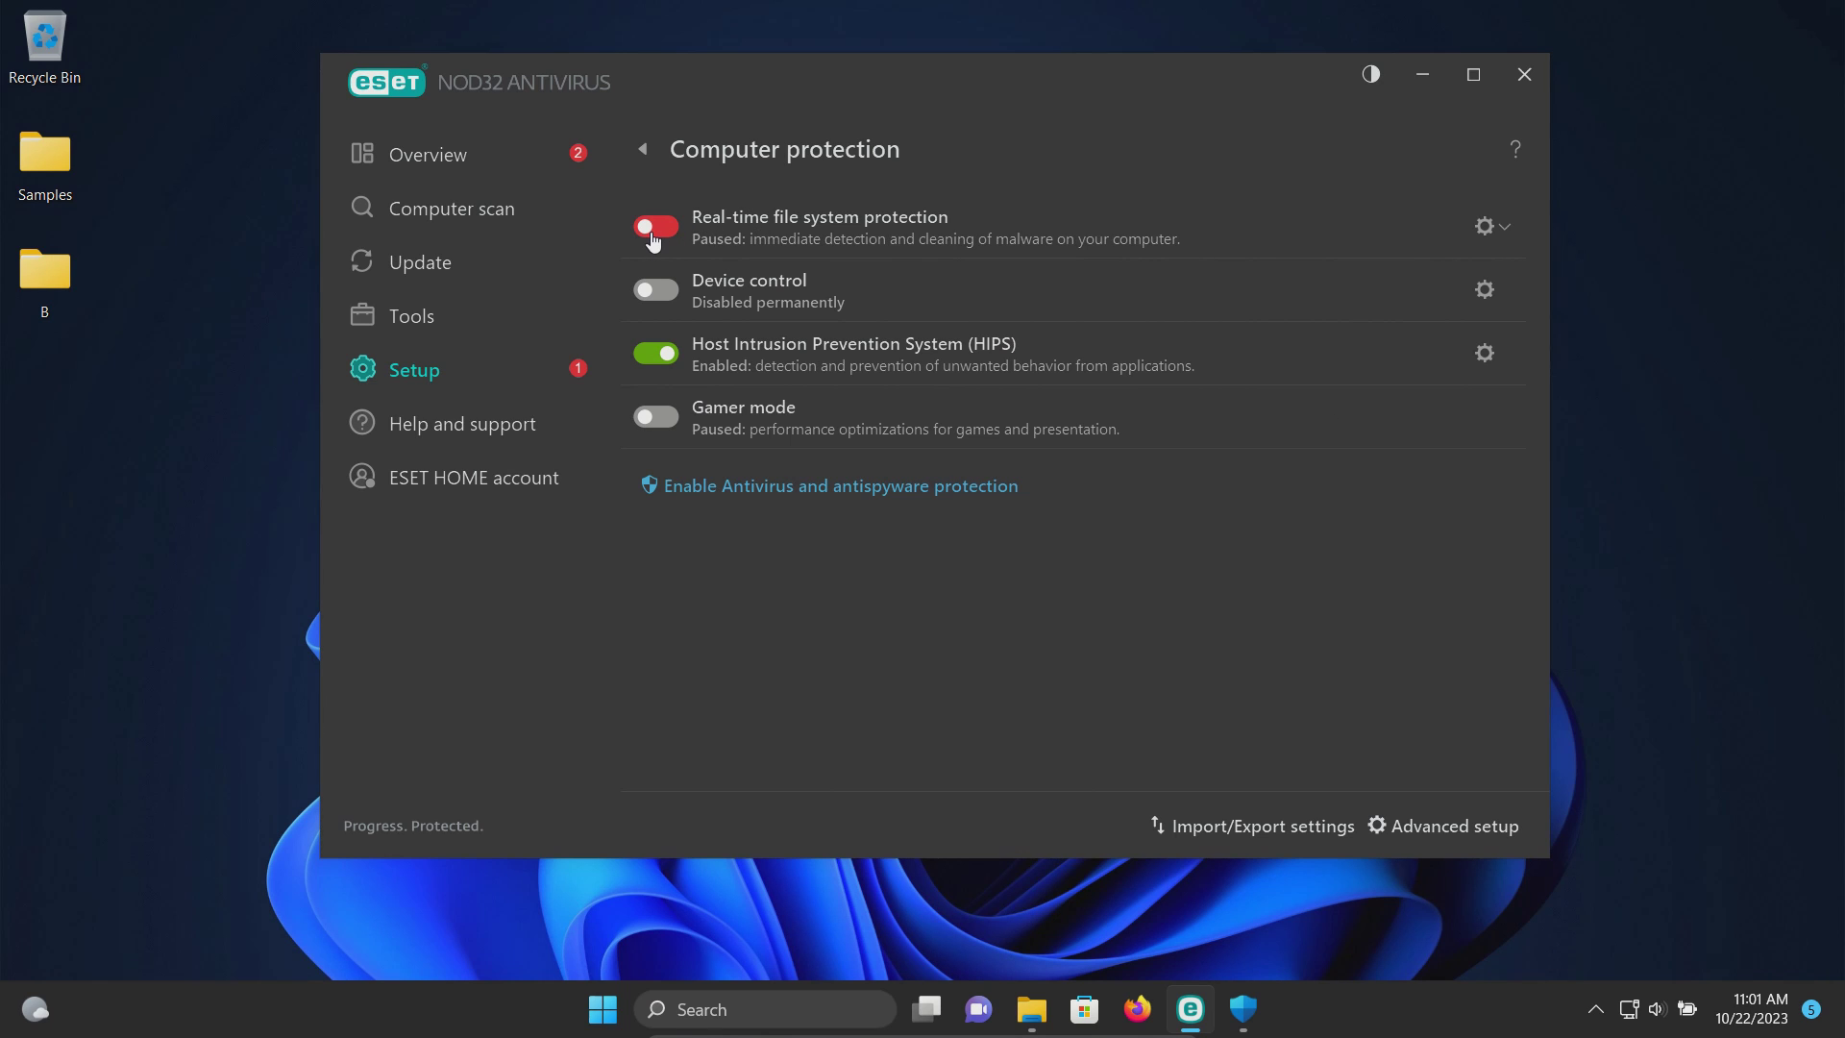
# Step: Turn on real-time file system protection in Advanced setup (F5) and apply it
pyautogui.press('F5')
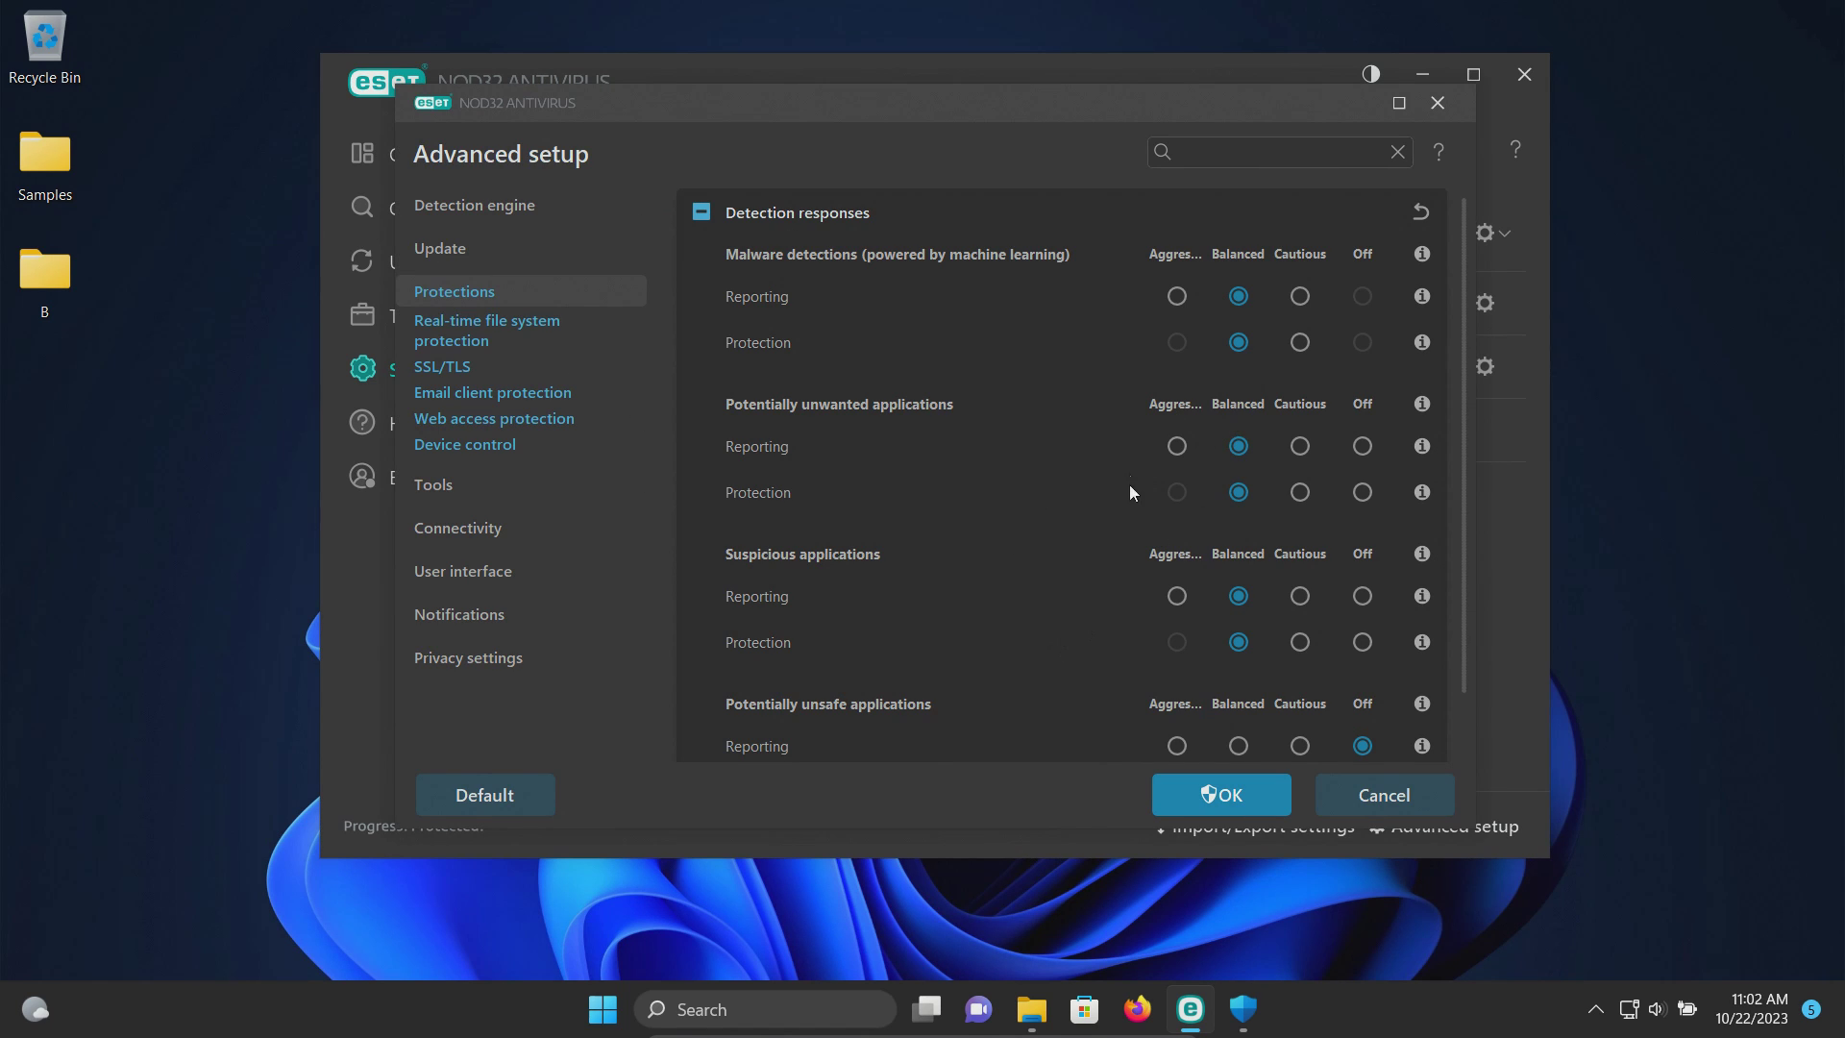
pyautogui.click(581, 332)
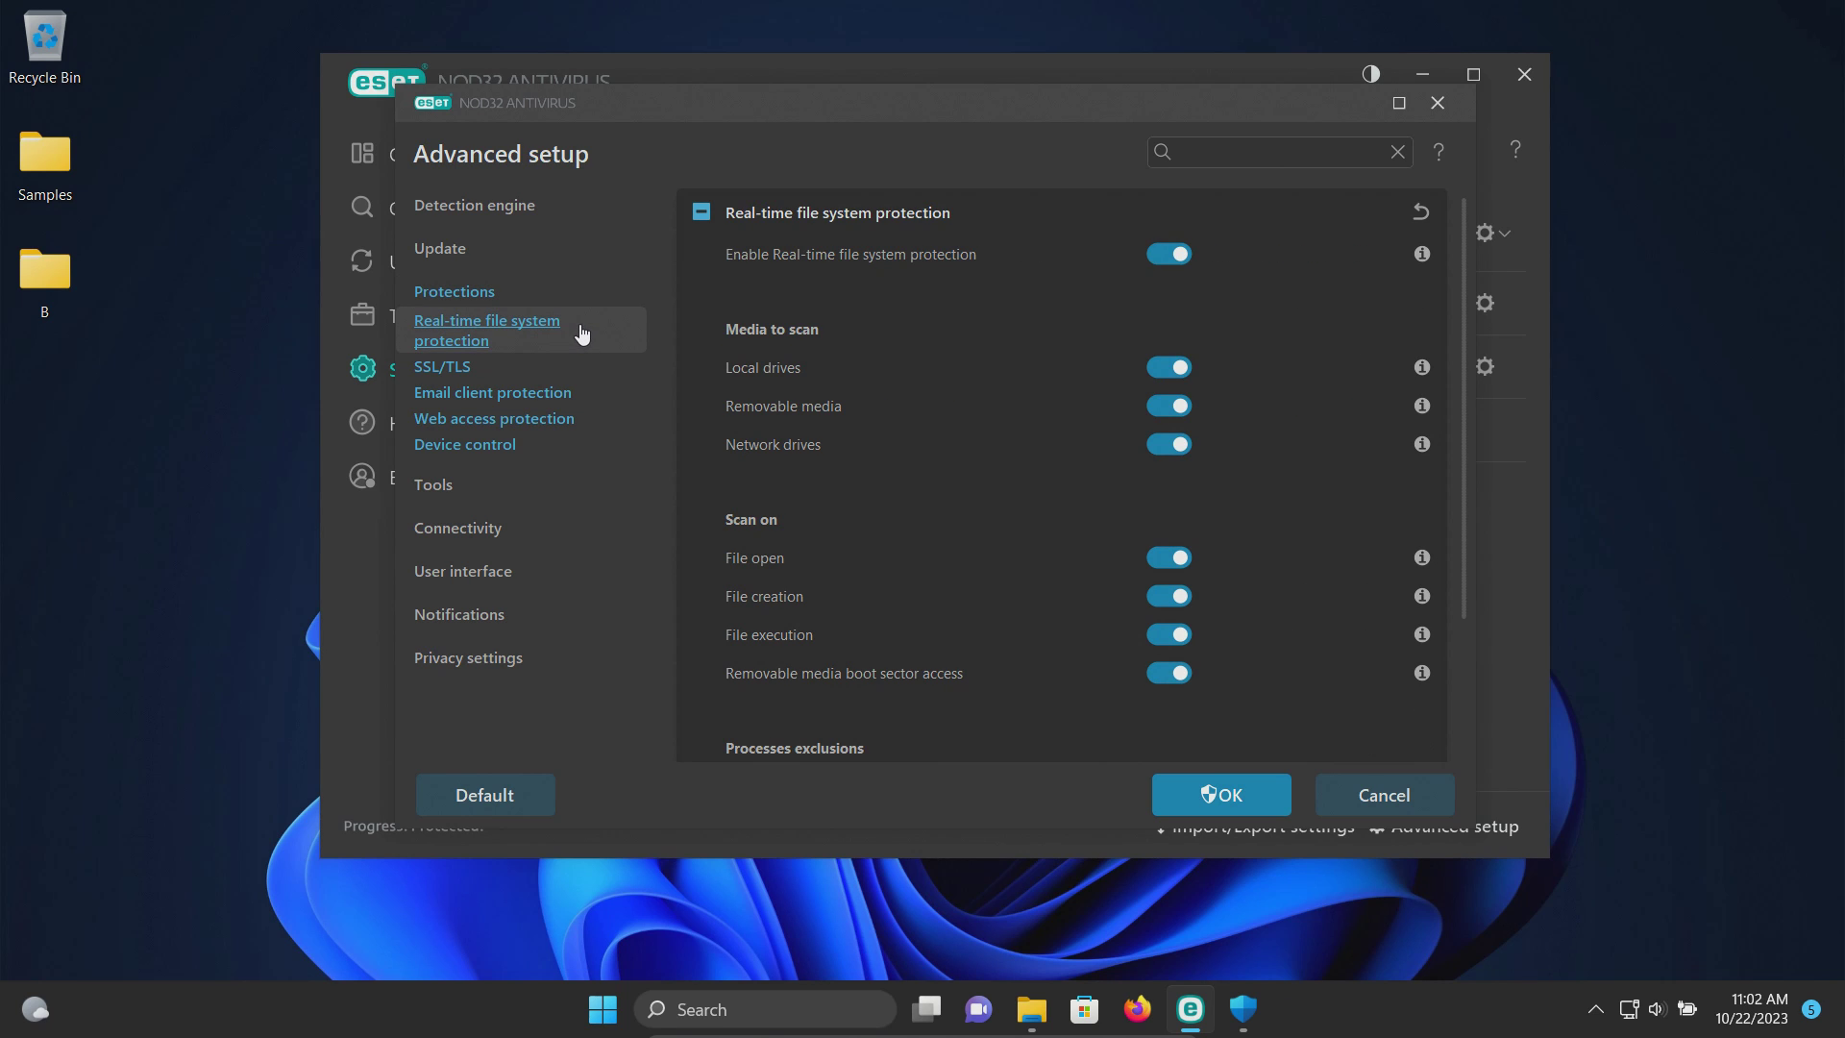
pyautogui.scroll(-3, 1009, 476)
pyautogui.scroll(3, 1008, 477)
pyautogui.press('Escape')
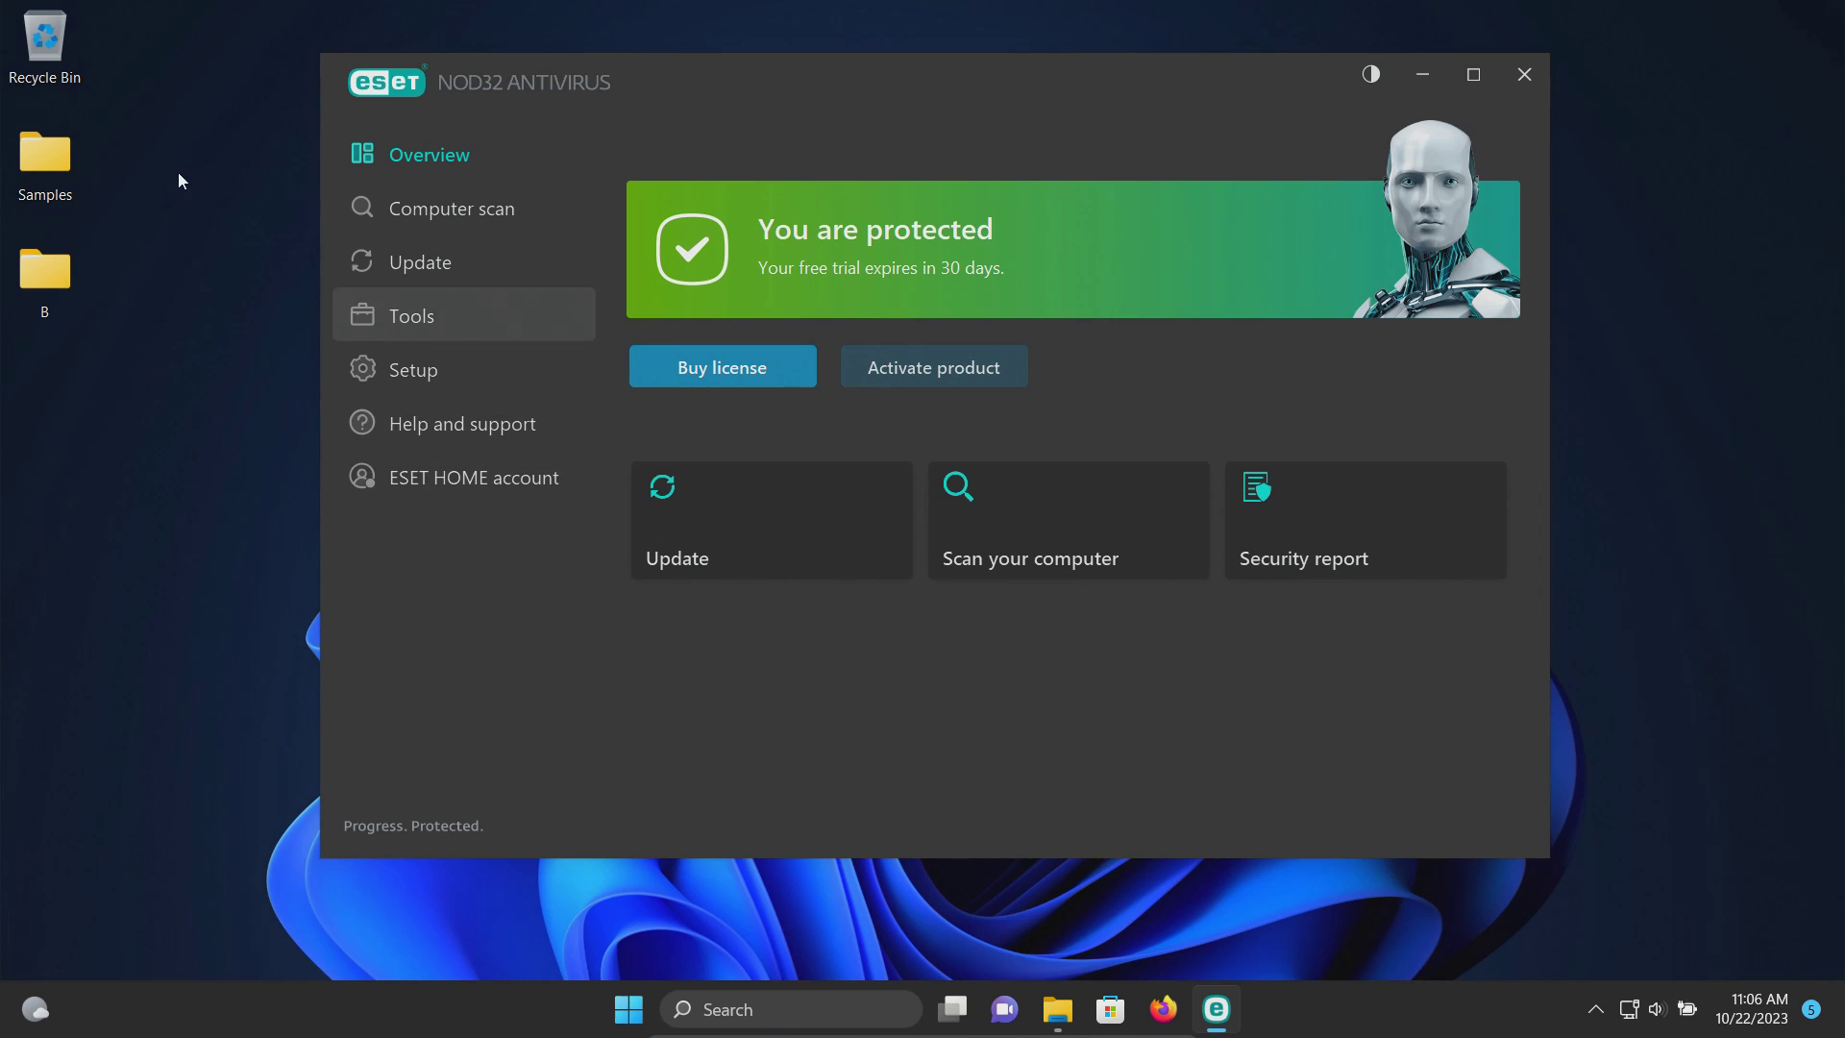
pyautogui.doubleClick(45, 159)
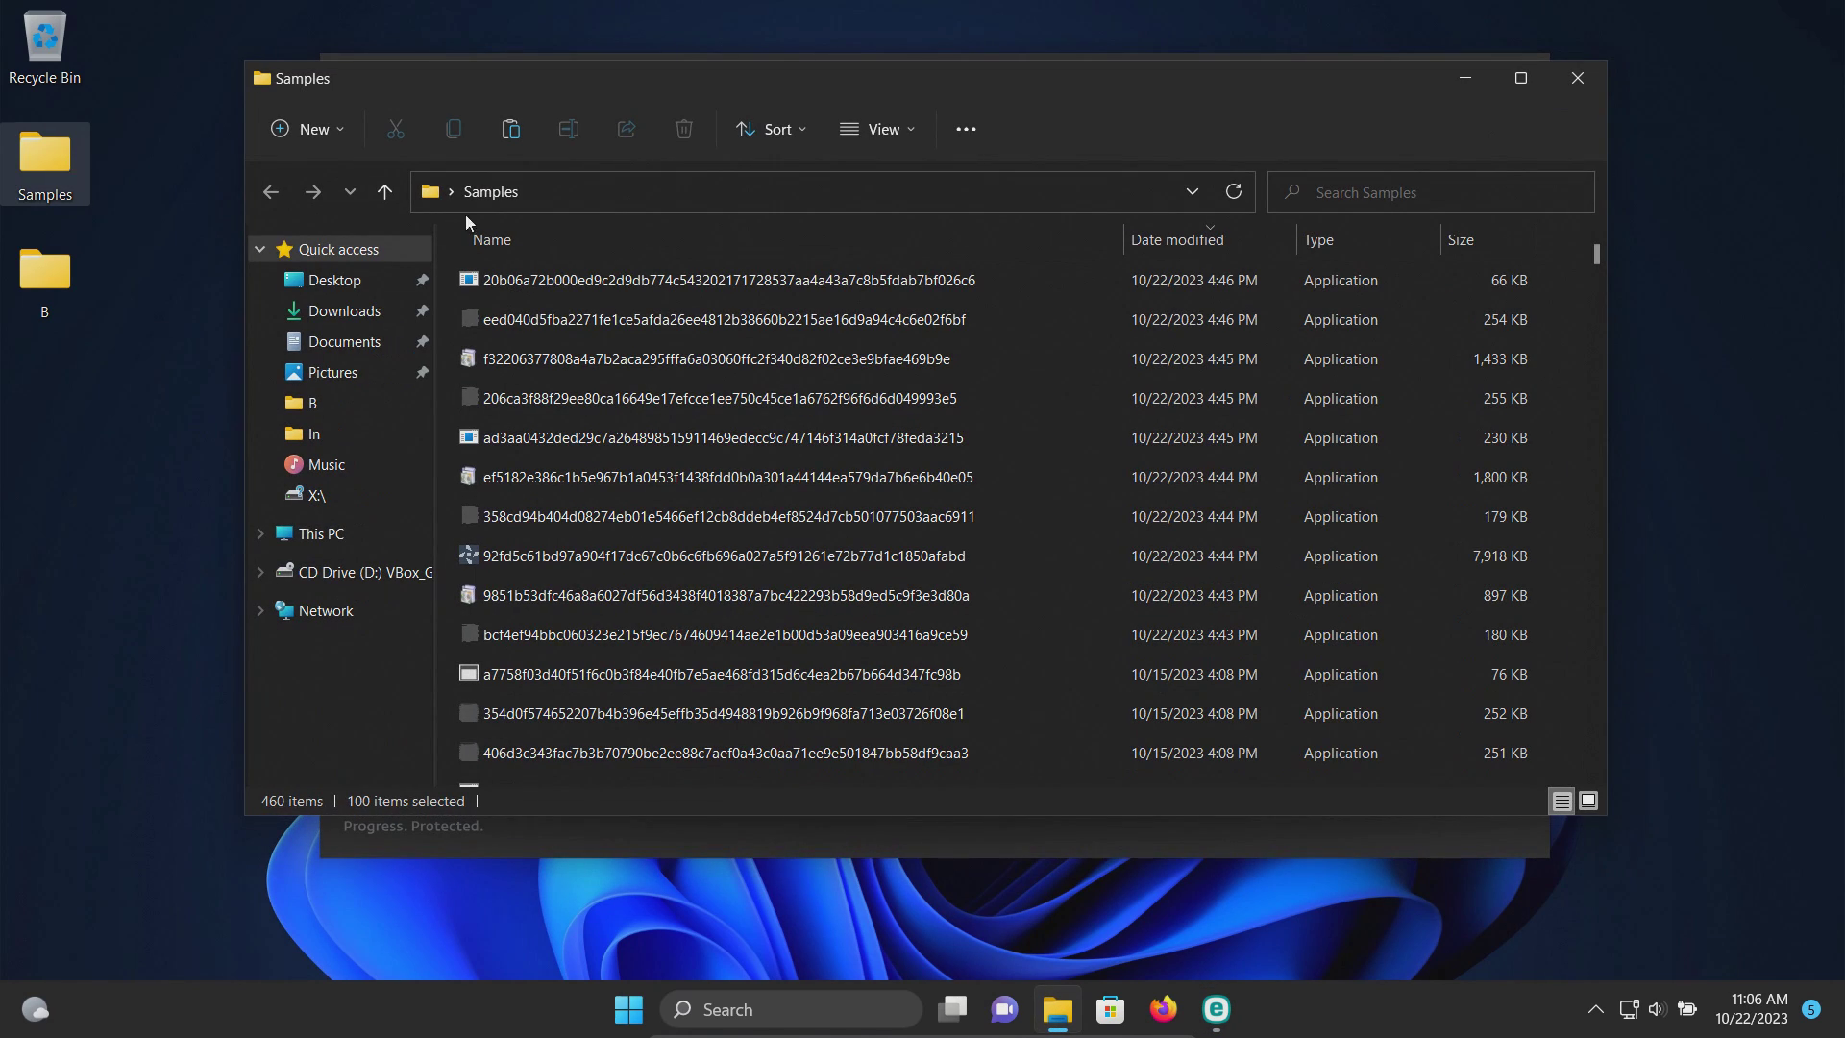
pyautogui.scroll(-20, 1047, 511)
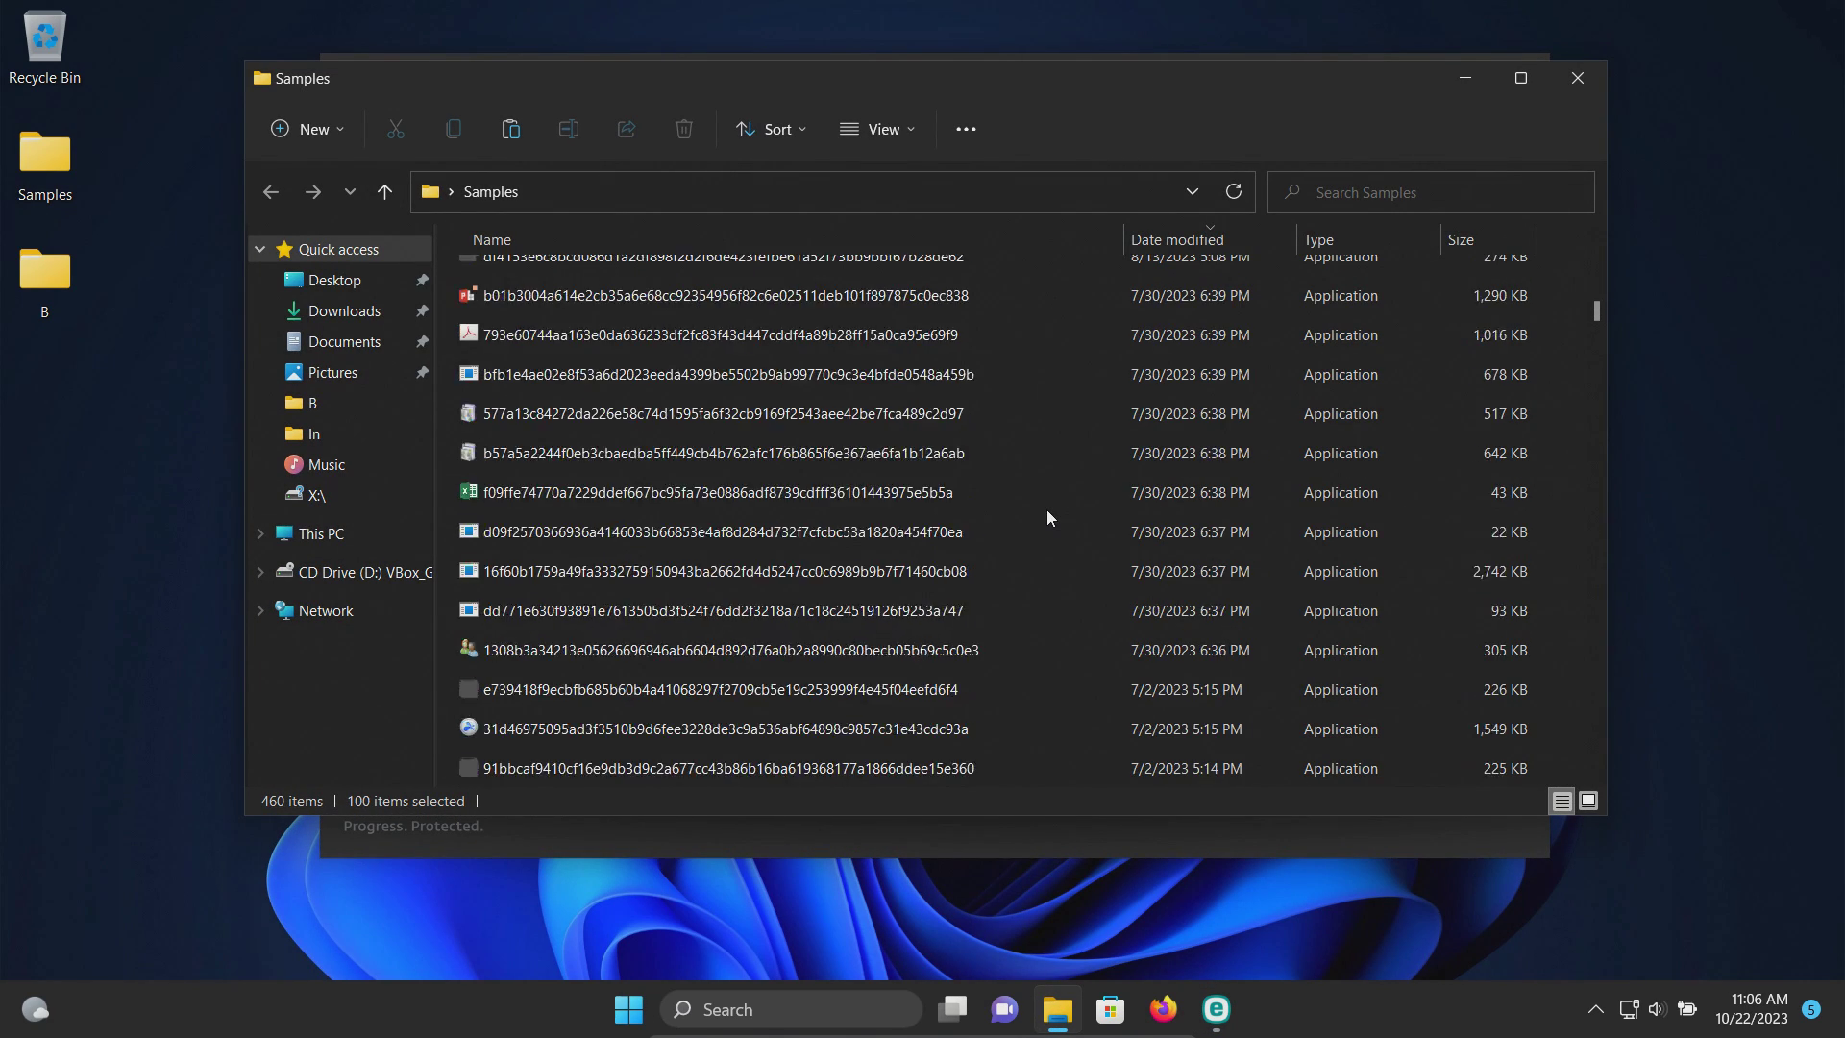
pyautogui.scroll(20, 1047, 519)
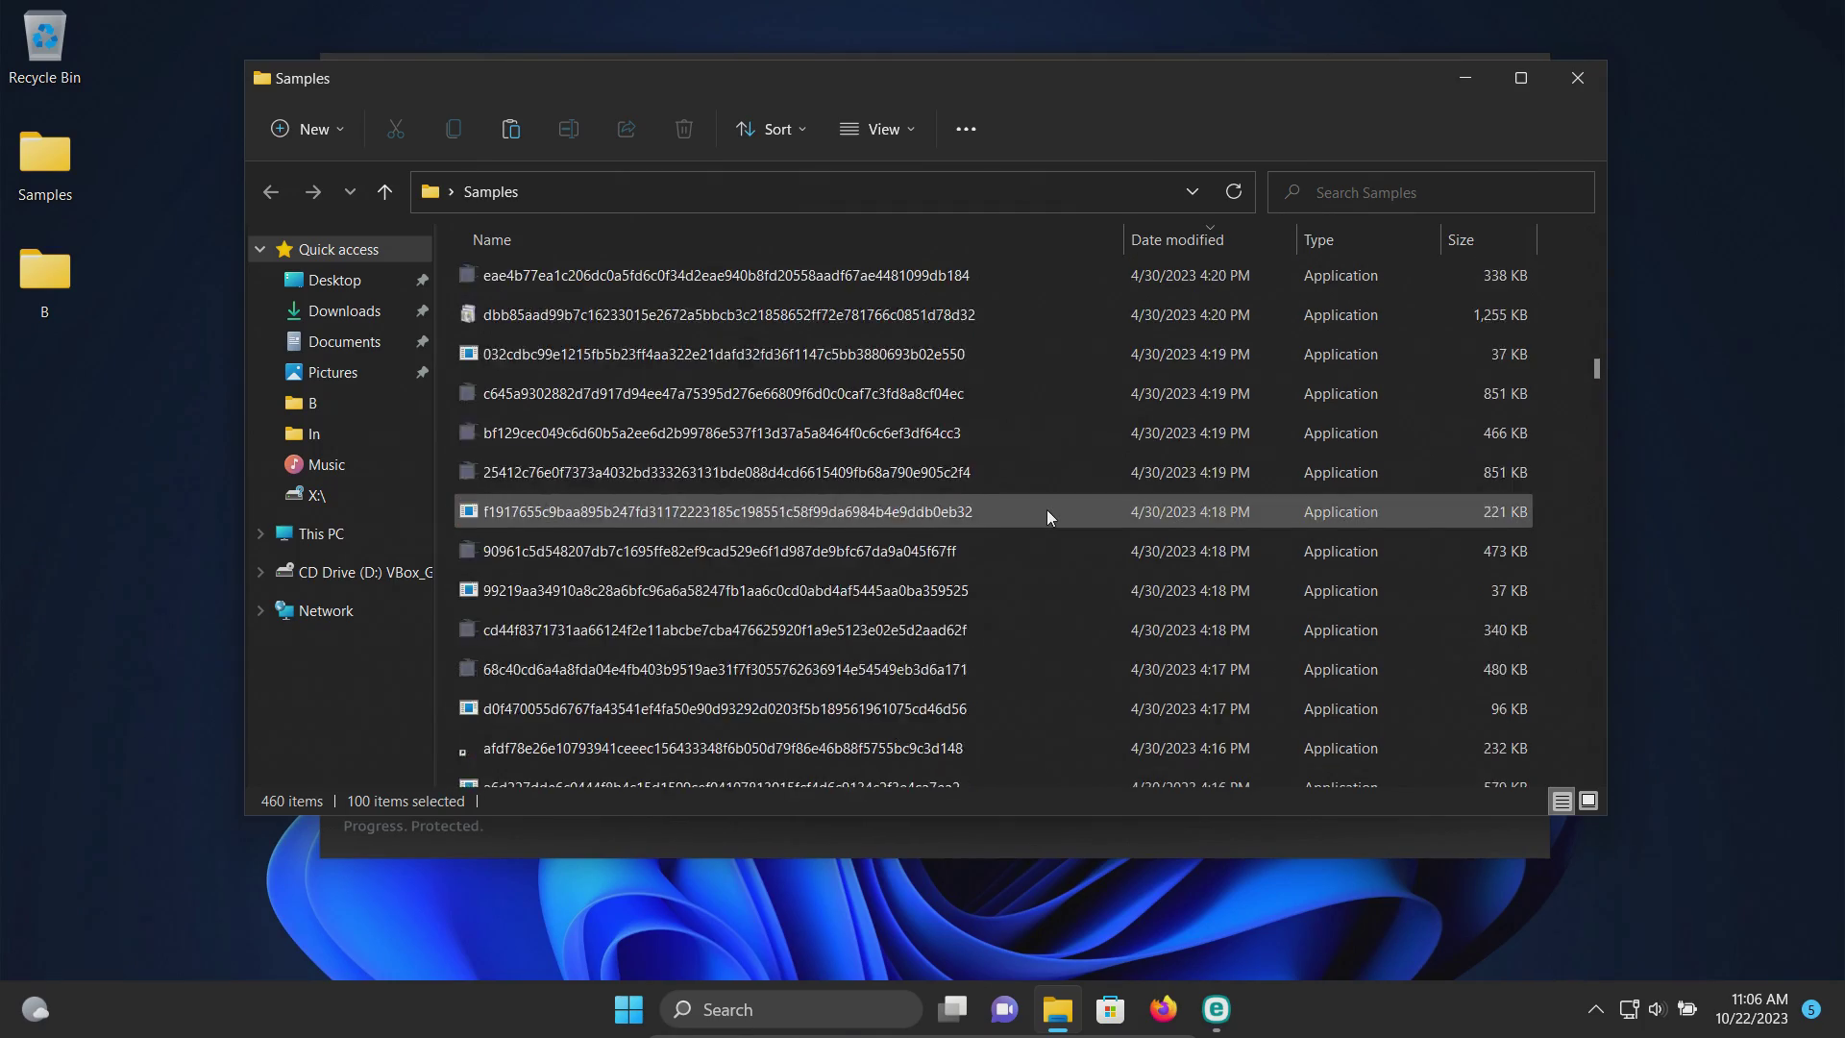
pyautogui.click(1464, 78)
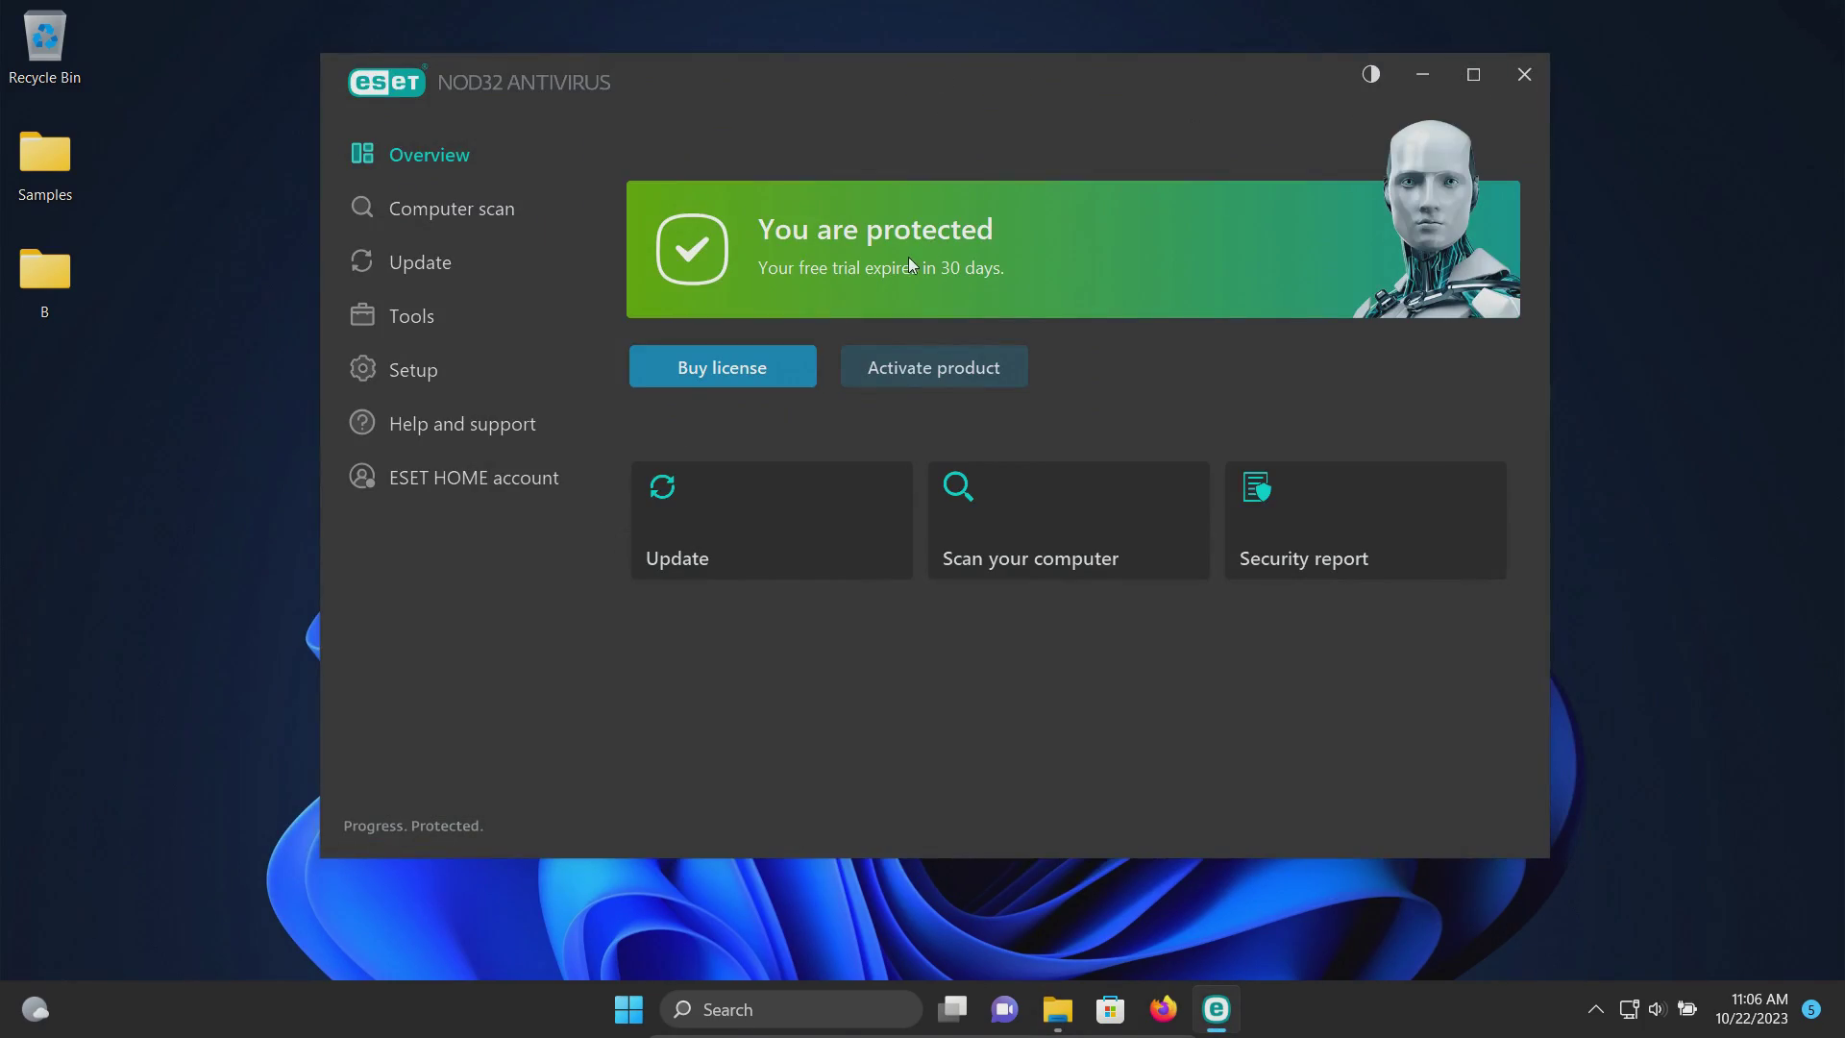
# Step: Run a full computer scan, which reports 530 detections with 518 cleaned
pyautogui.click(482, 215)
pyautogui.click(863, 202)
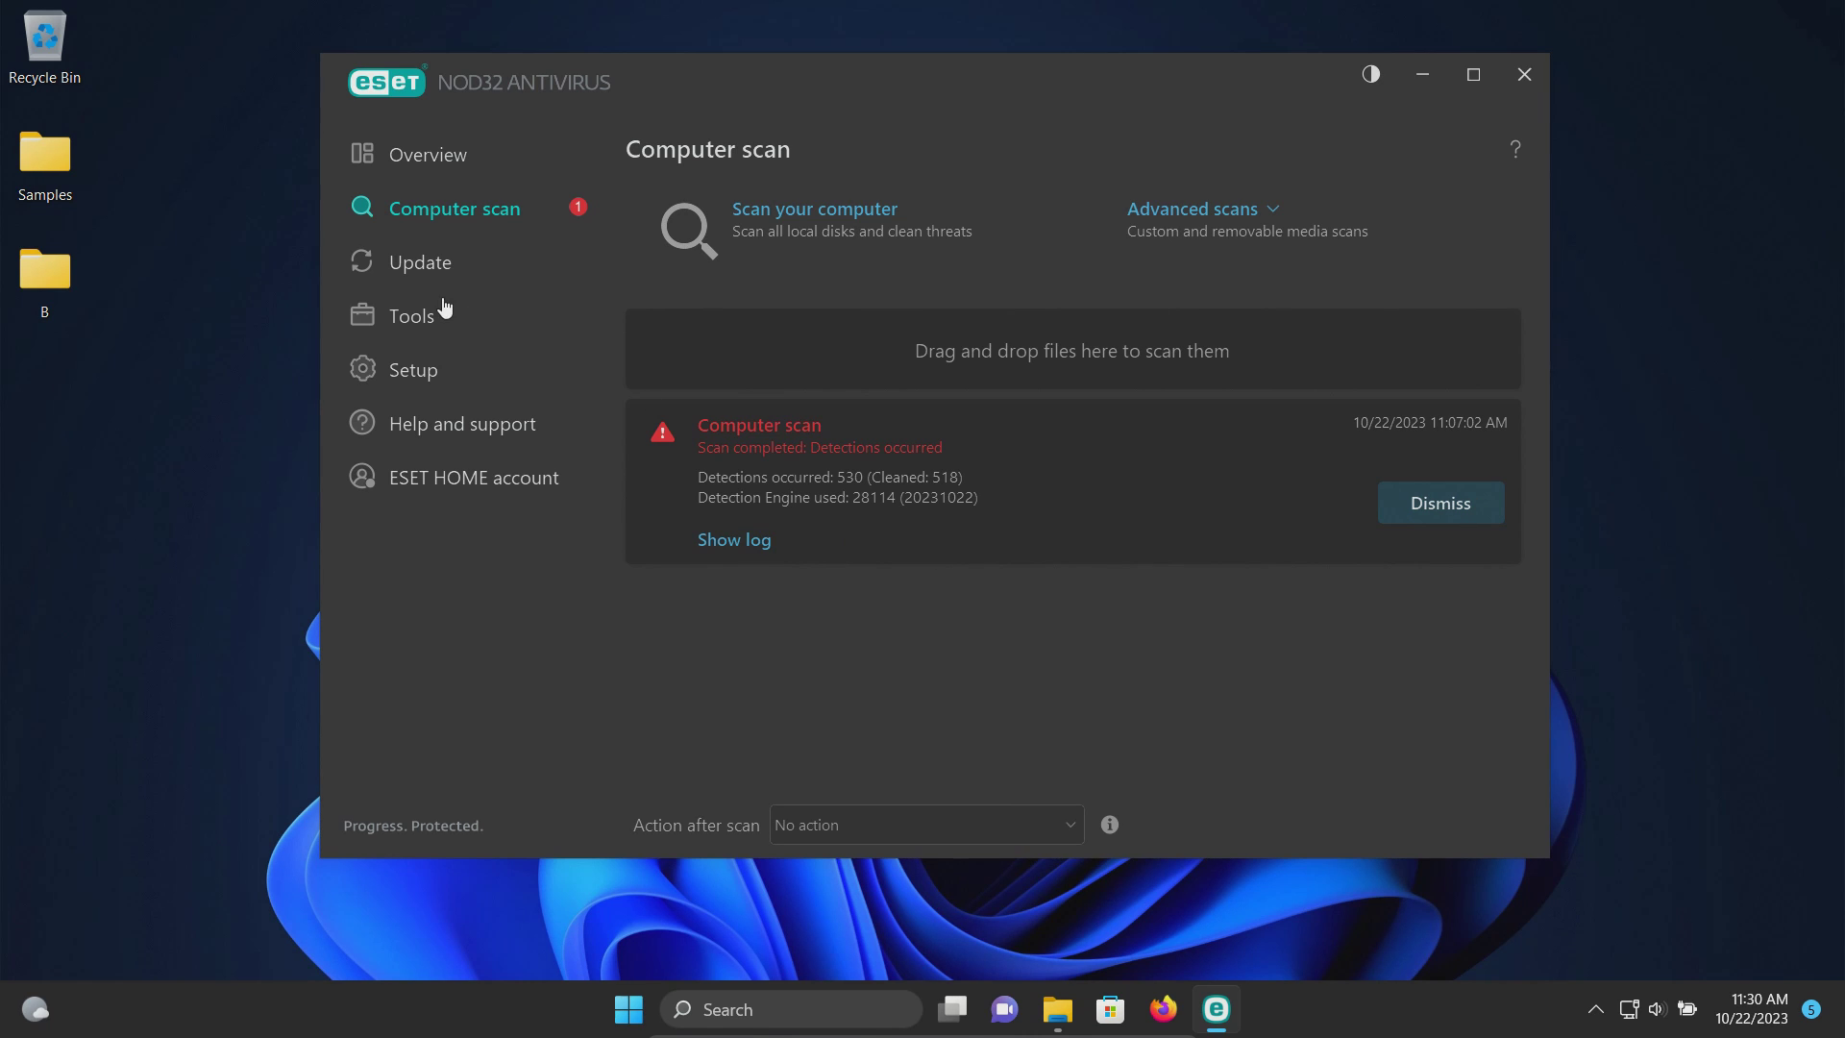
pyautogui.click(39, 160)
# Step: Look over the Samples folder, then run ESET Scan and clean on it (0 detections)
pyautogui.doubleClick(38, 160)
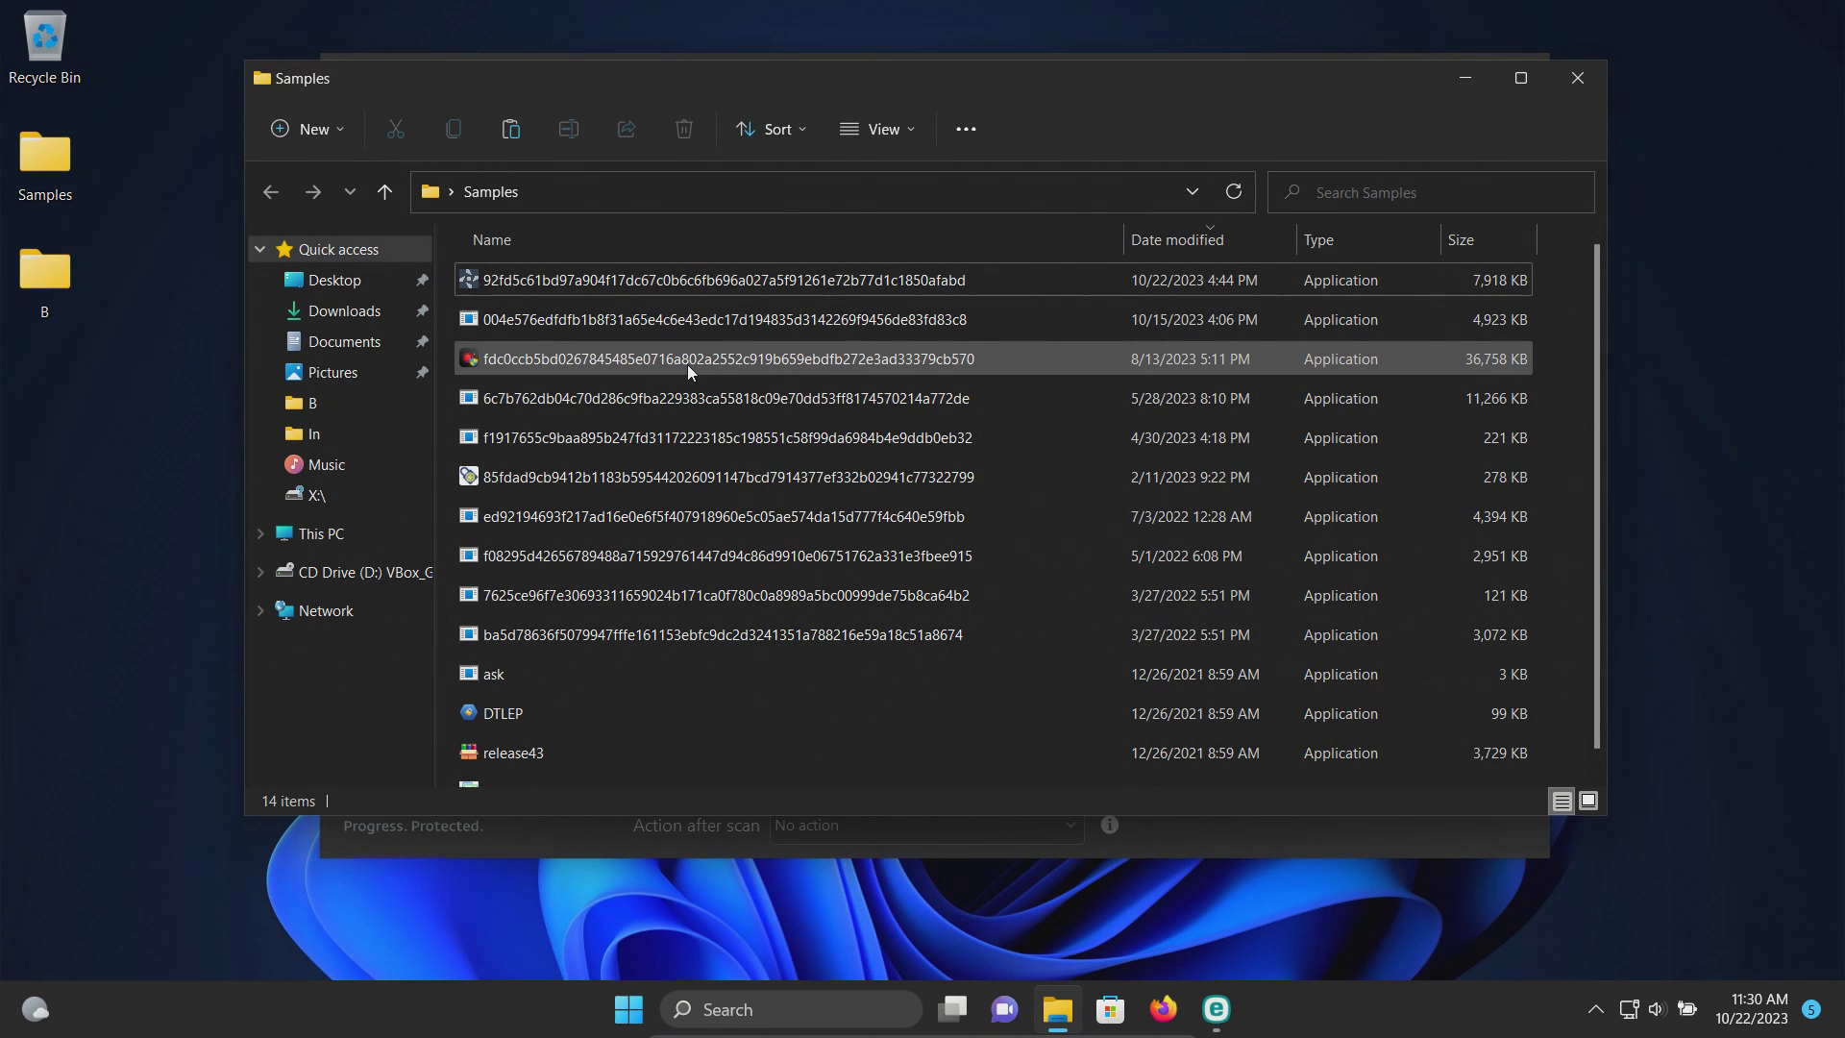
pyautogui.scroll(-1, 873, 470)
pyautogui.scroll(1, 873, 470)
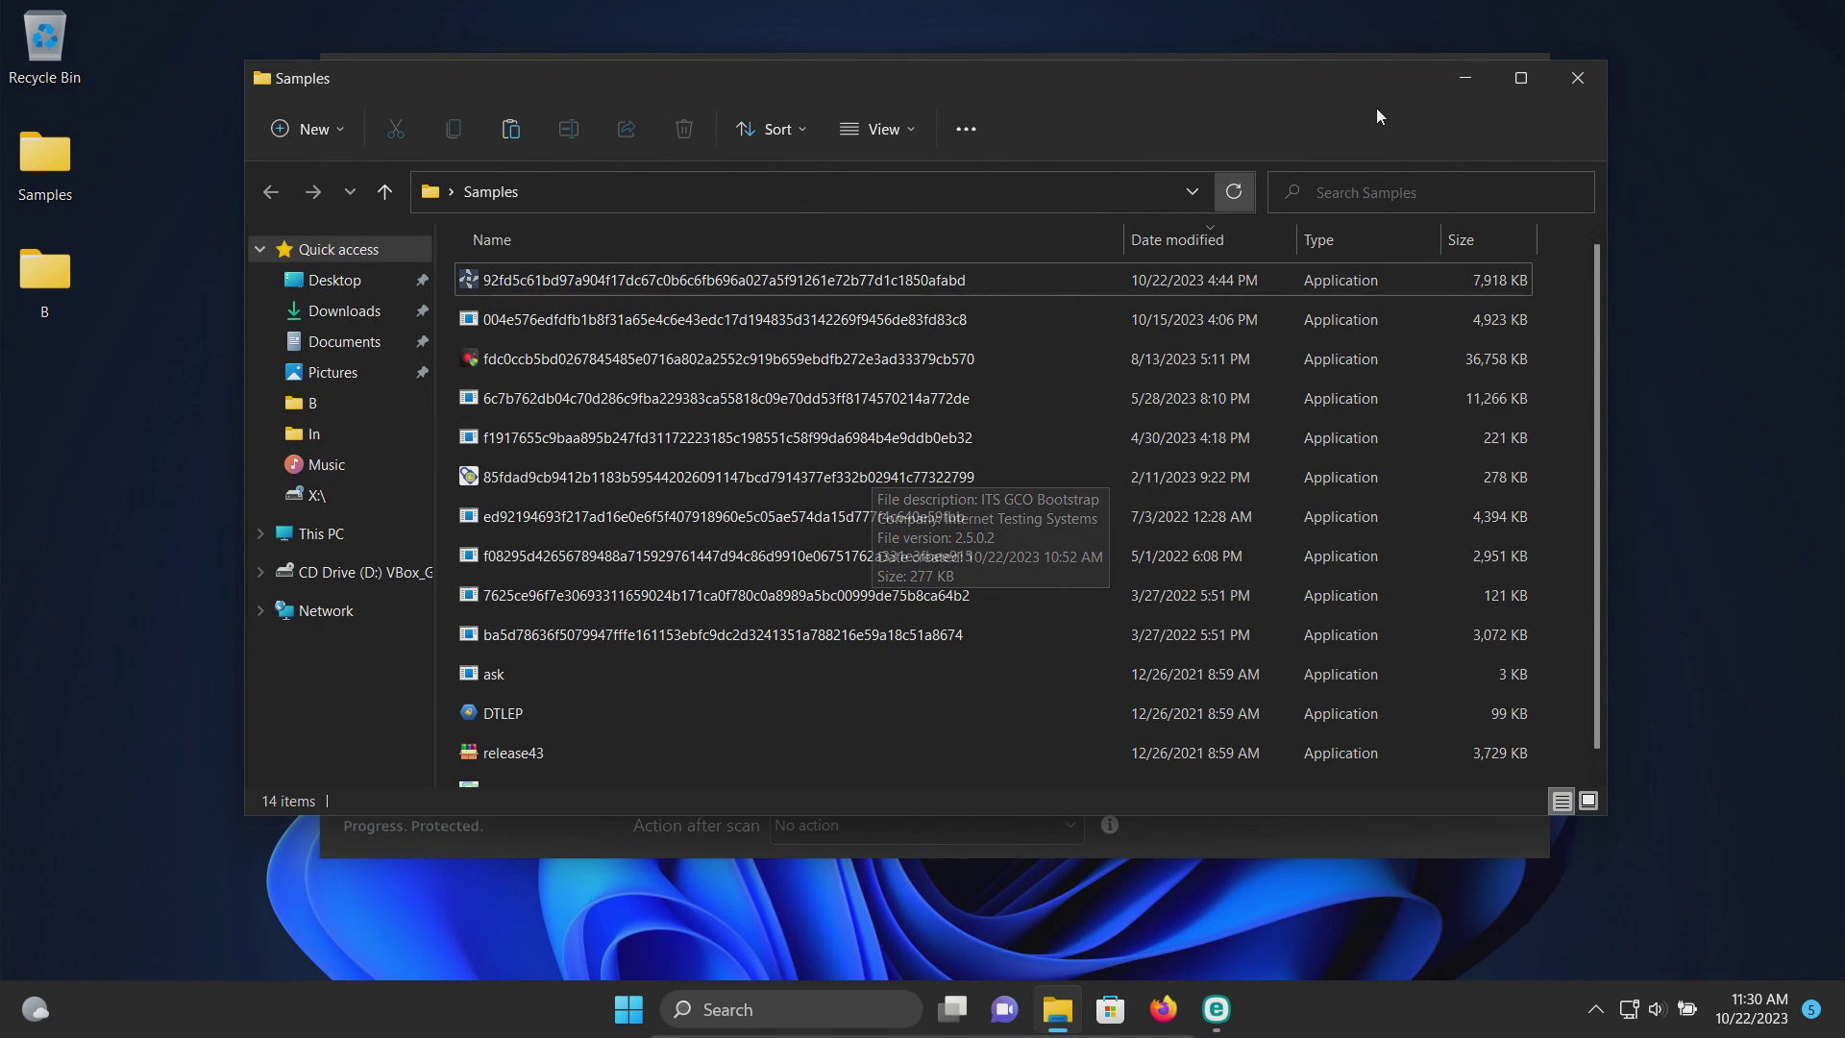
pyautogui.click(1483, 79)
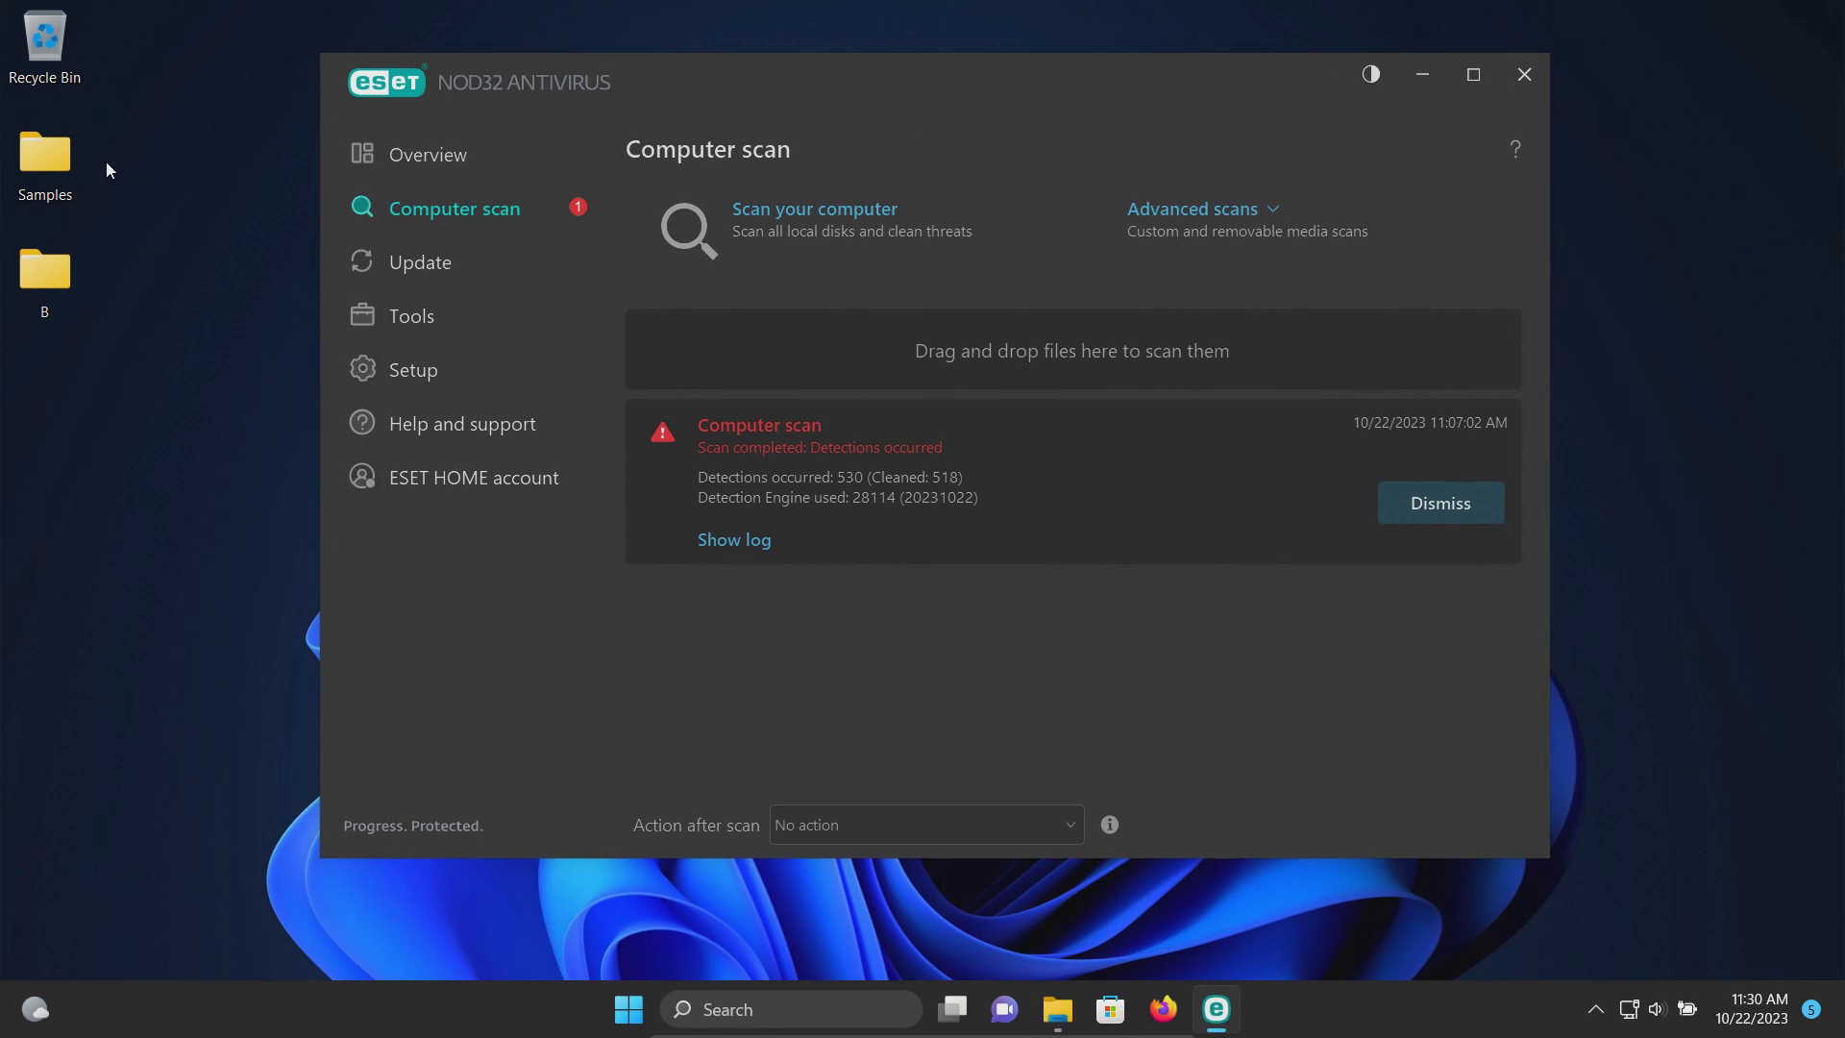
pyautogui.rightClick(44, 155)
pyautogui.moveTo(187, 482)
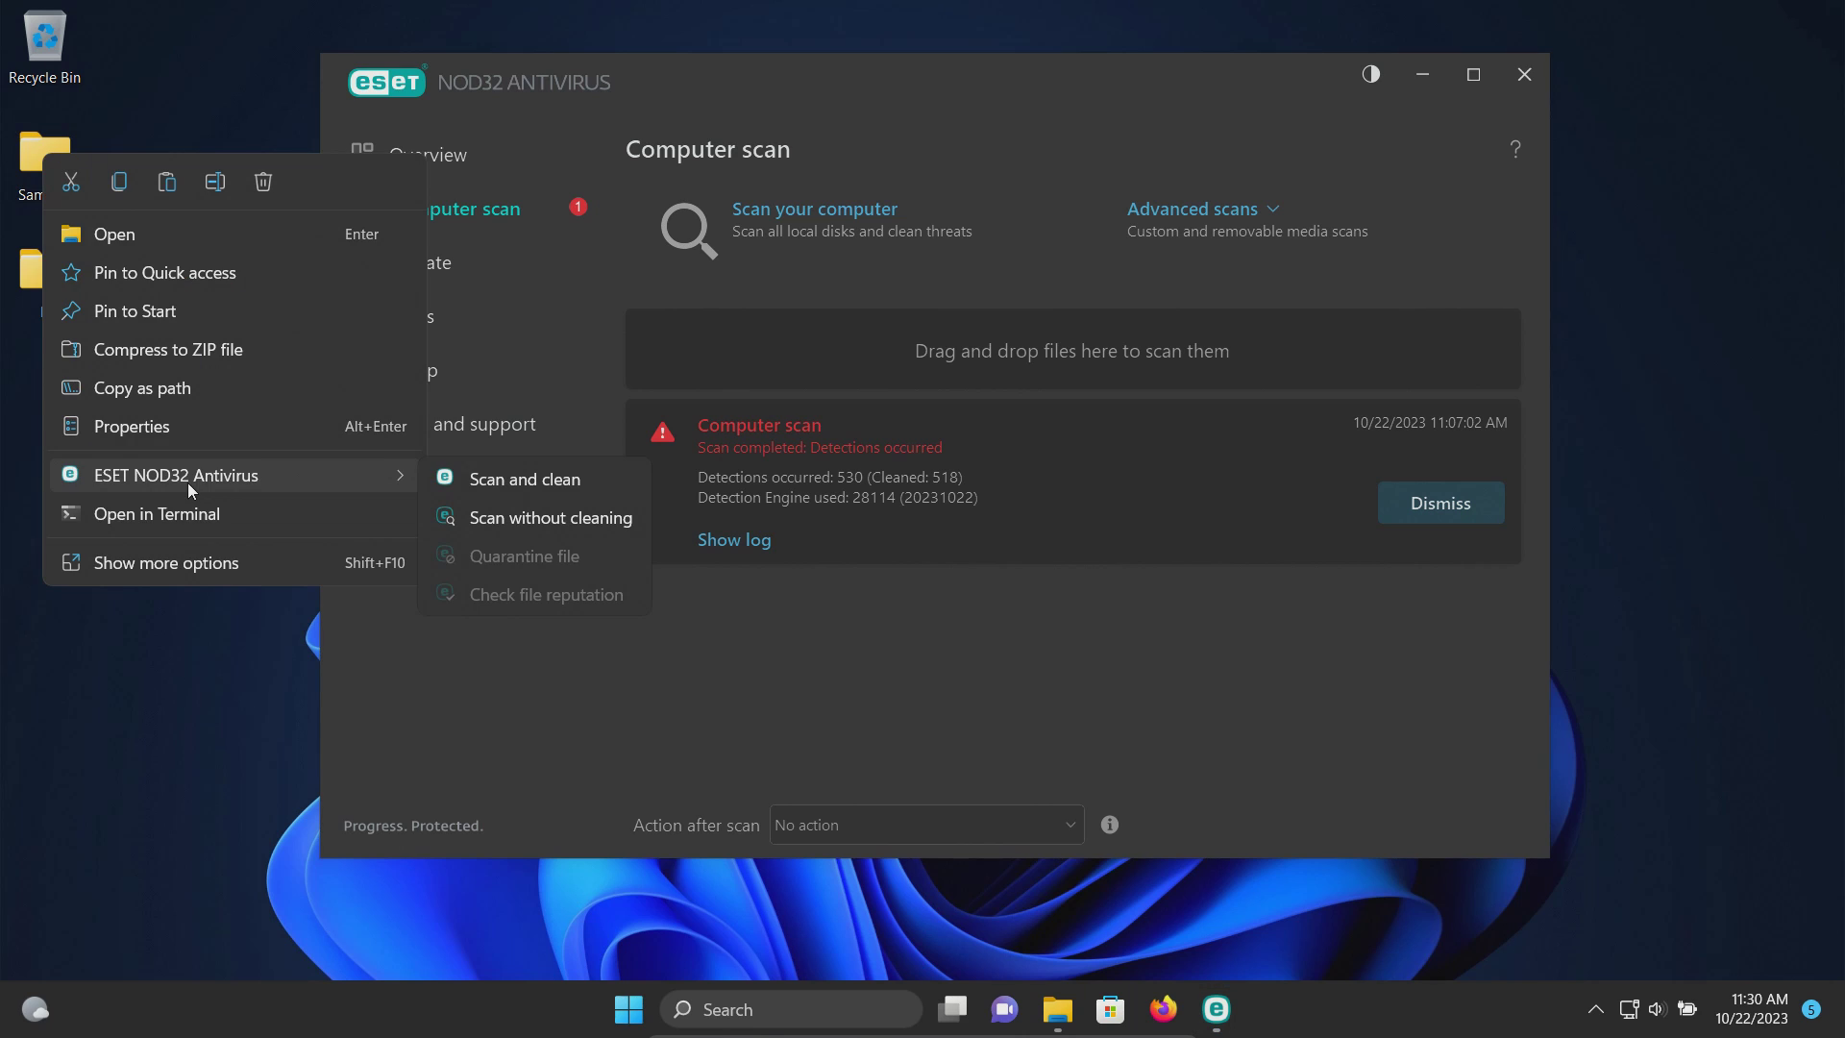
pyautogui.click(499, 478)
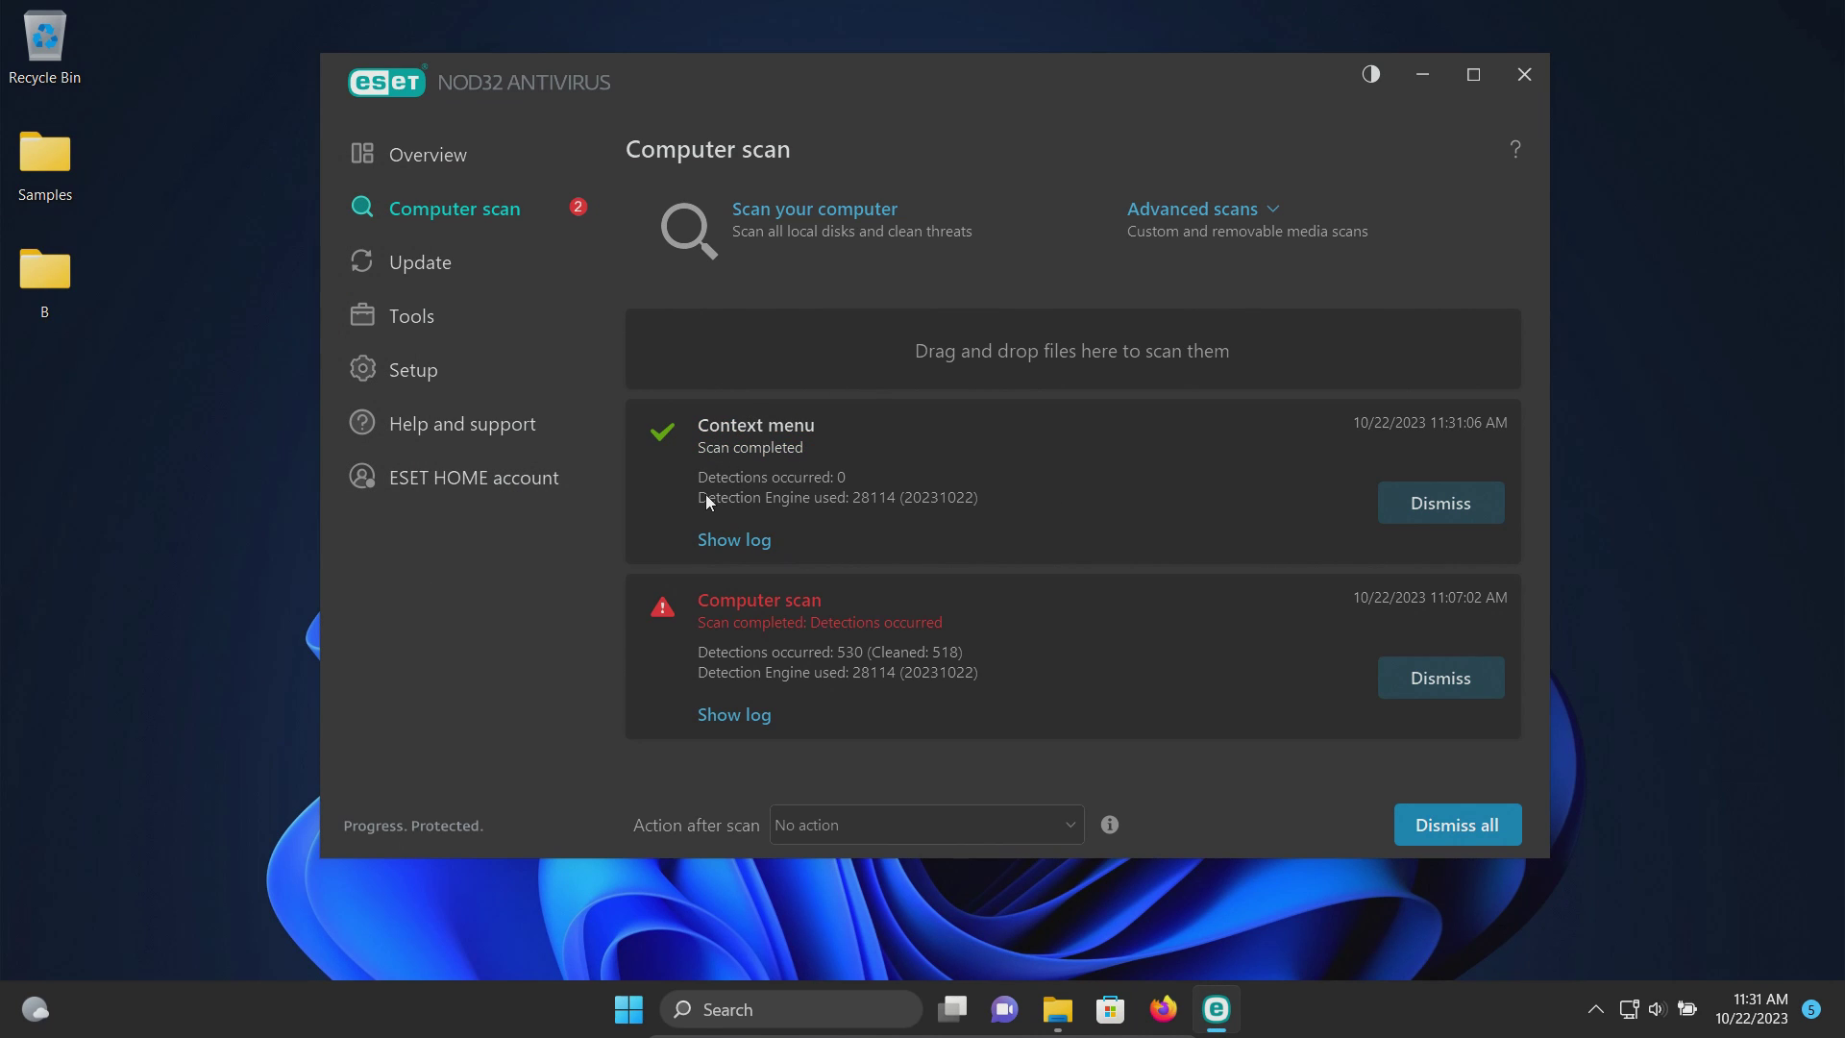
# Step: Reopen the Samples folder and try running one of the sample files
pyautogui.doubleClick(49, 163)
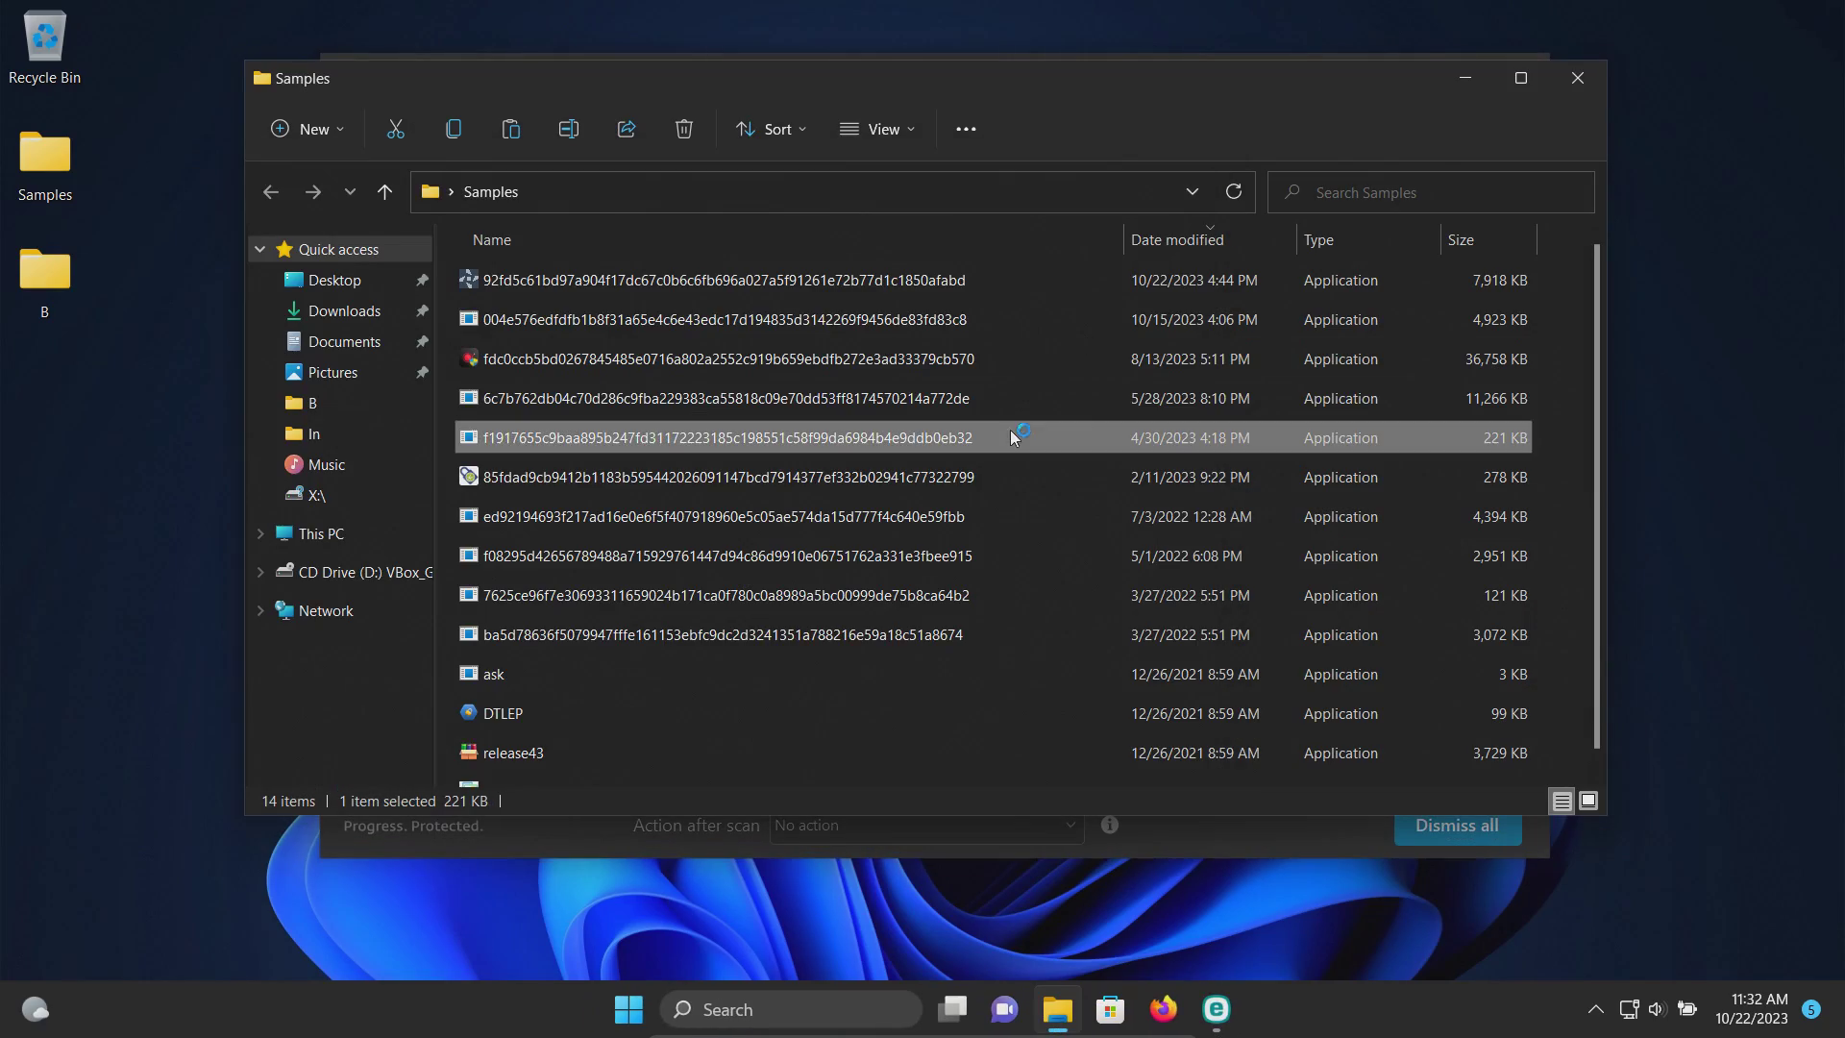
pyautogui.click(1023, 555)
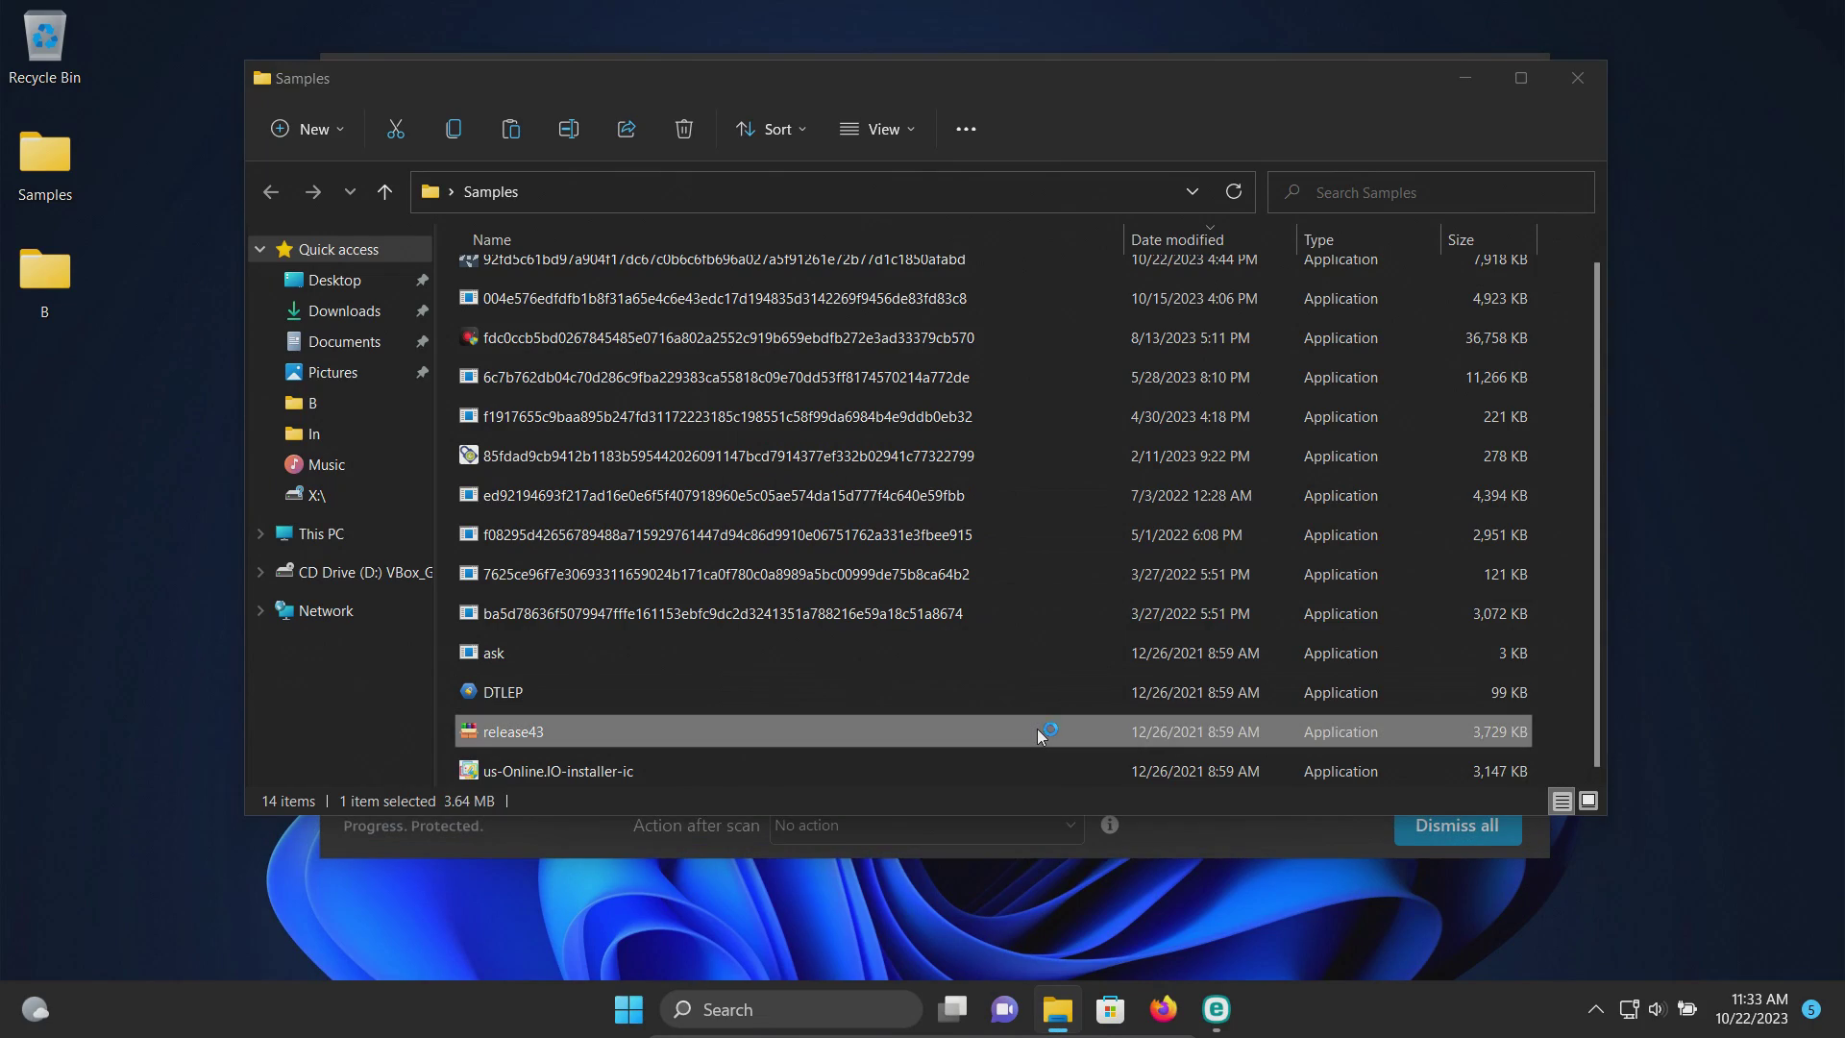
pyautogui.doubleClick(1009, 770)
# Step: Set malware detection reporting to Aggressive and enable Advanced heuristics/DNA signatures
pyautogui.press('Return')
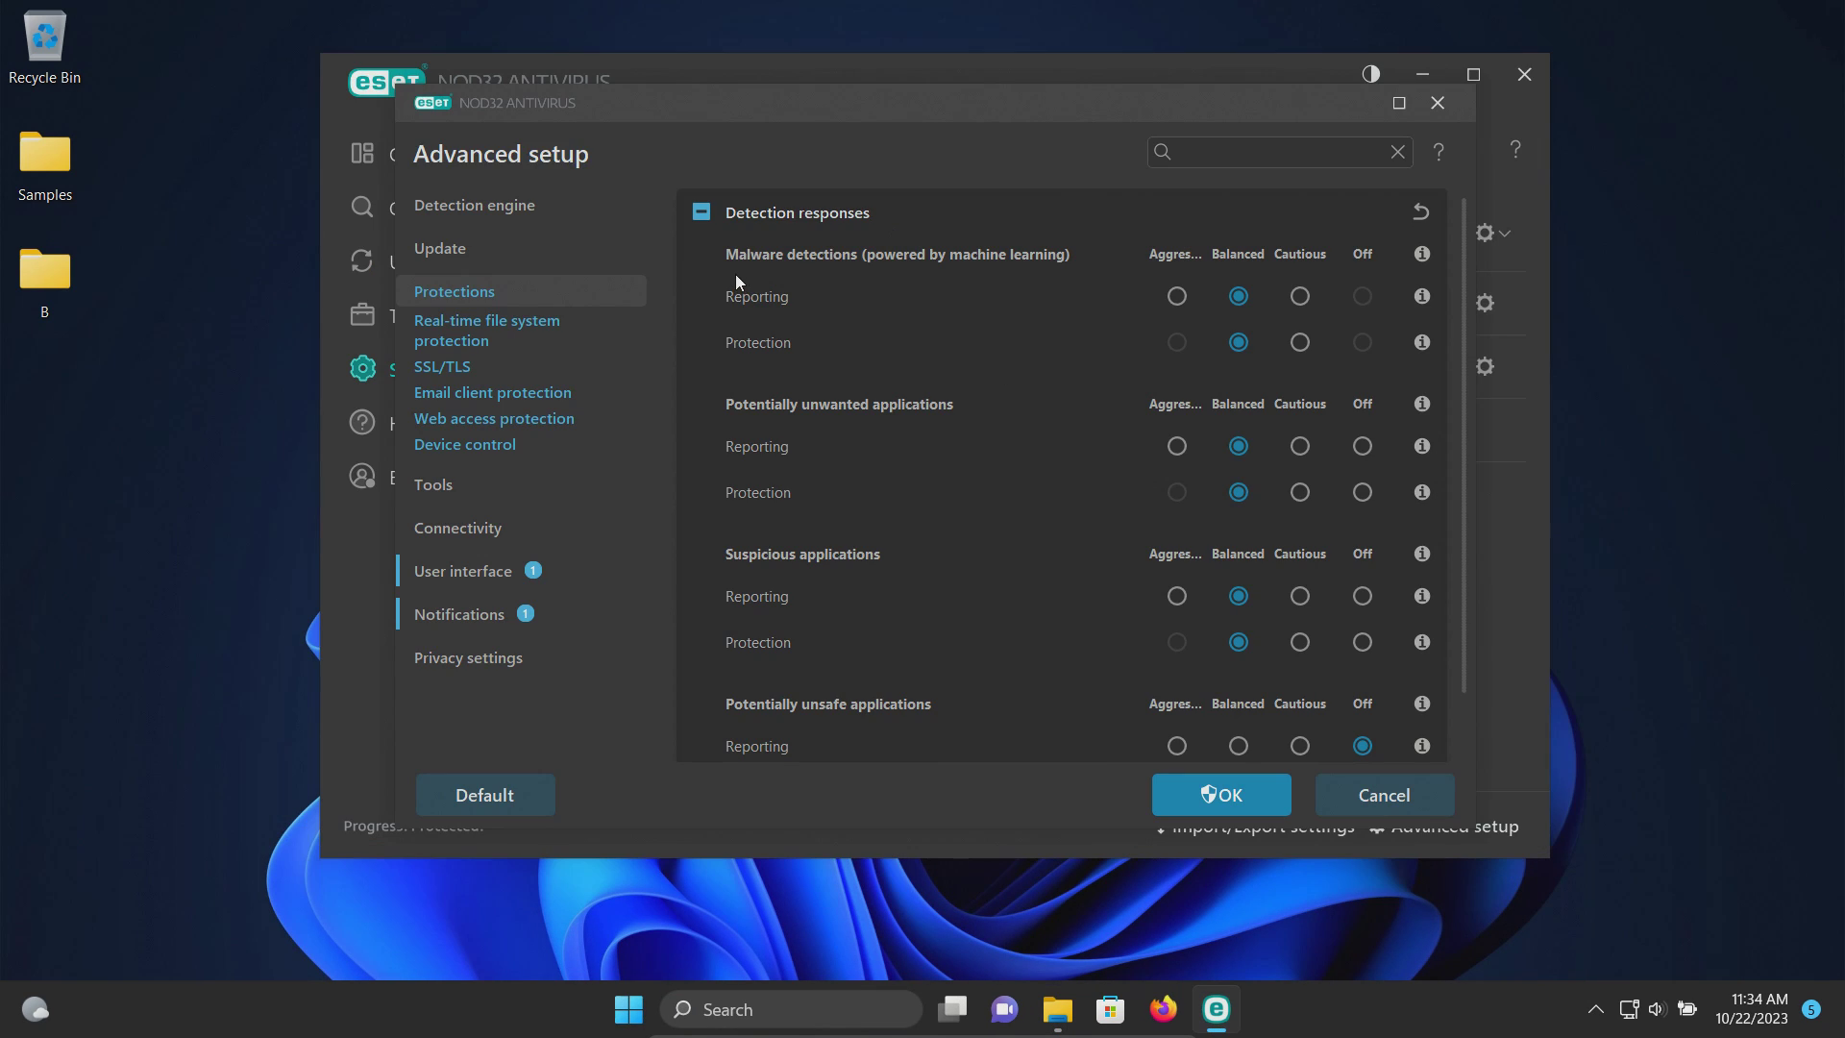
pyautogui.click(1176, 296)
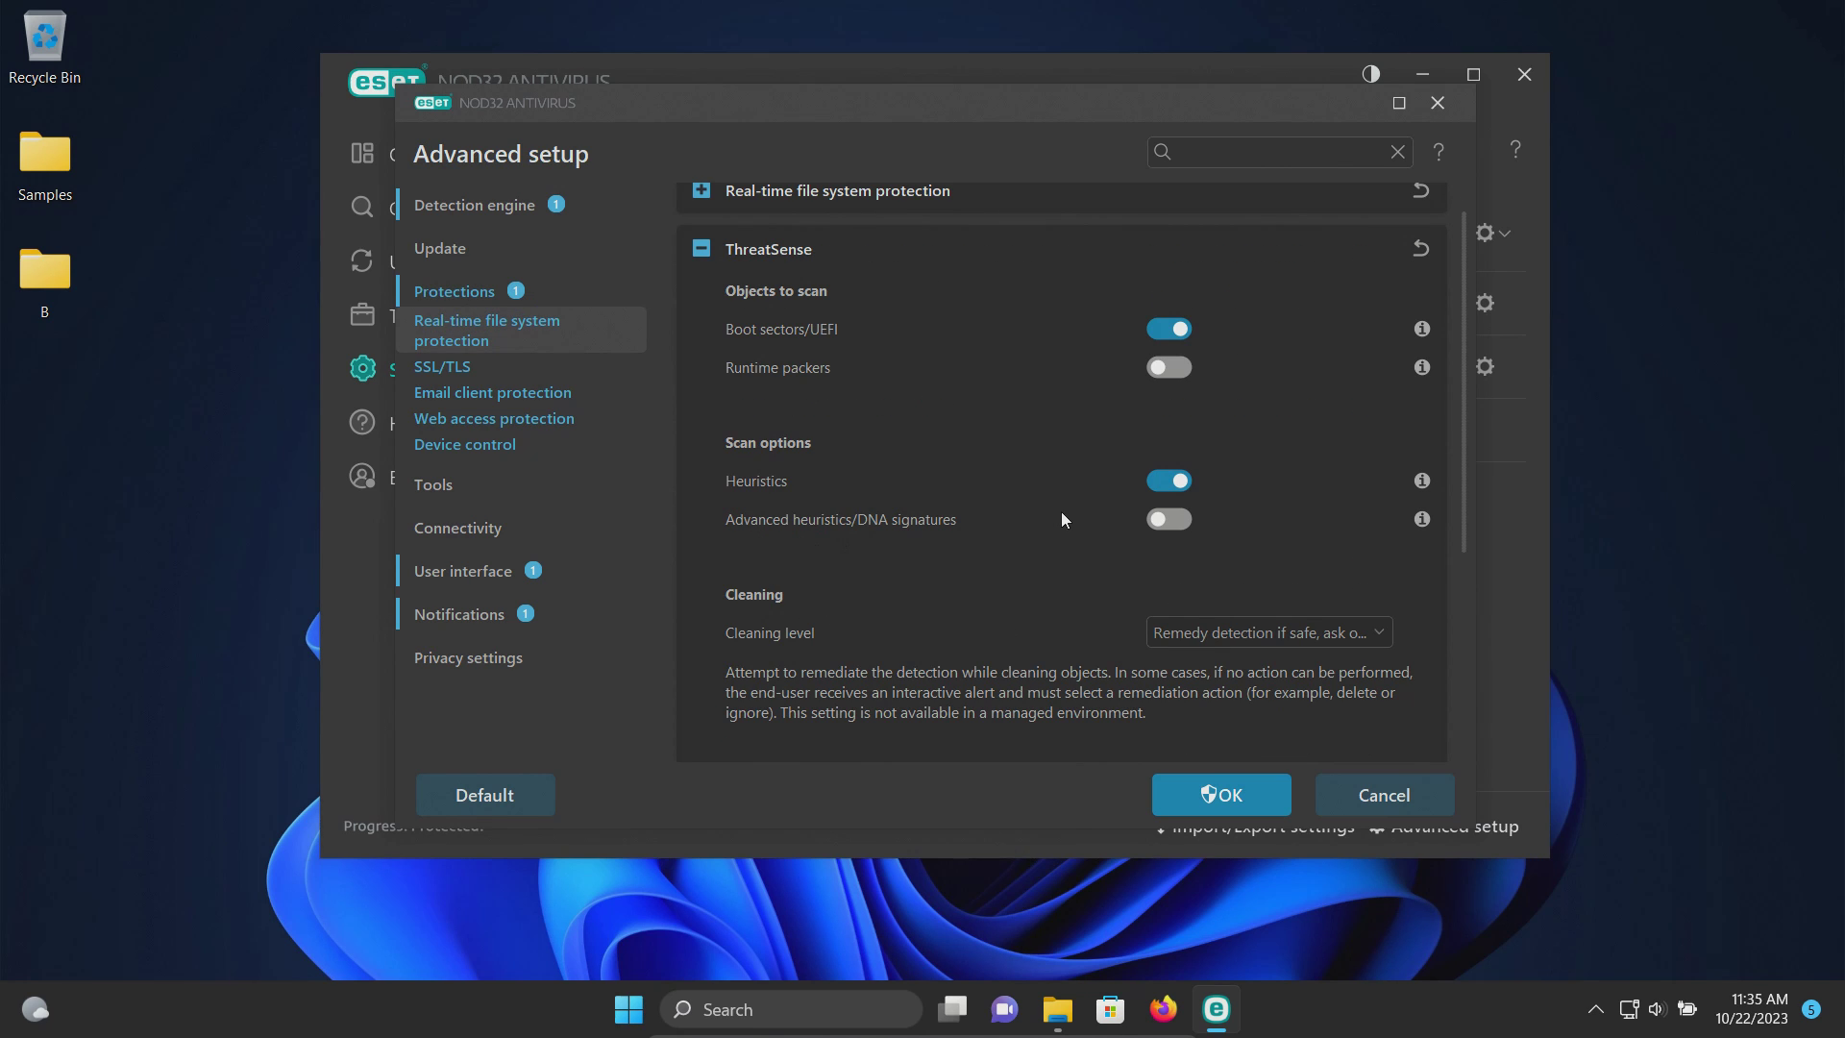
pyautogui.click(1165, 520)
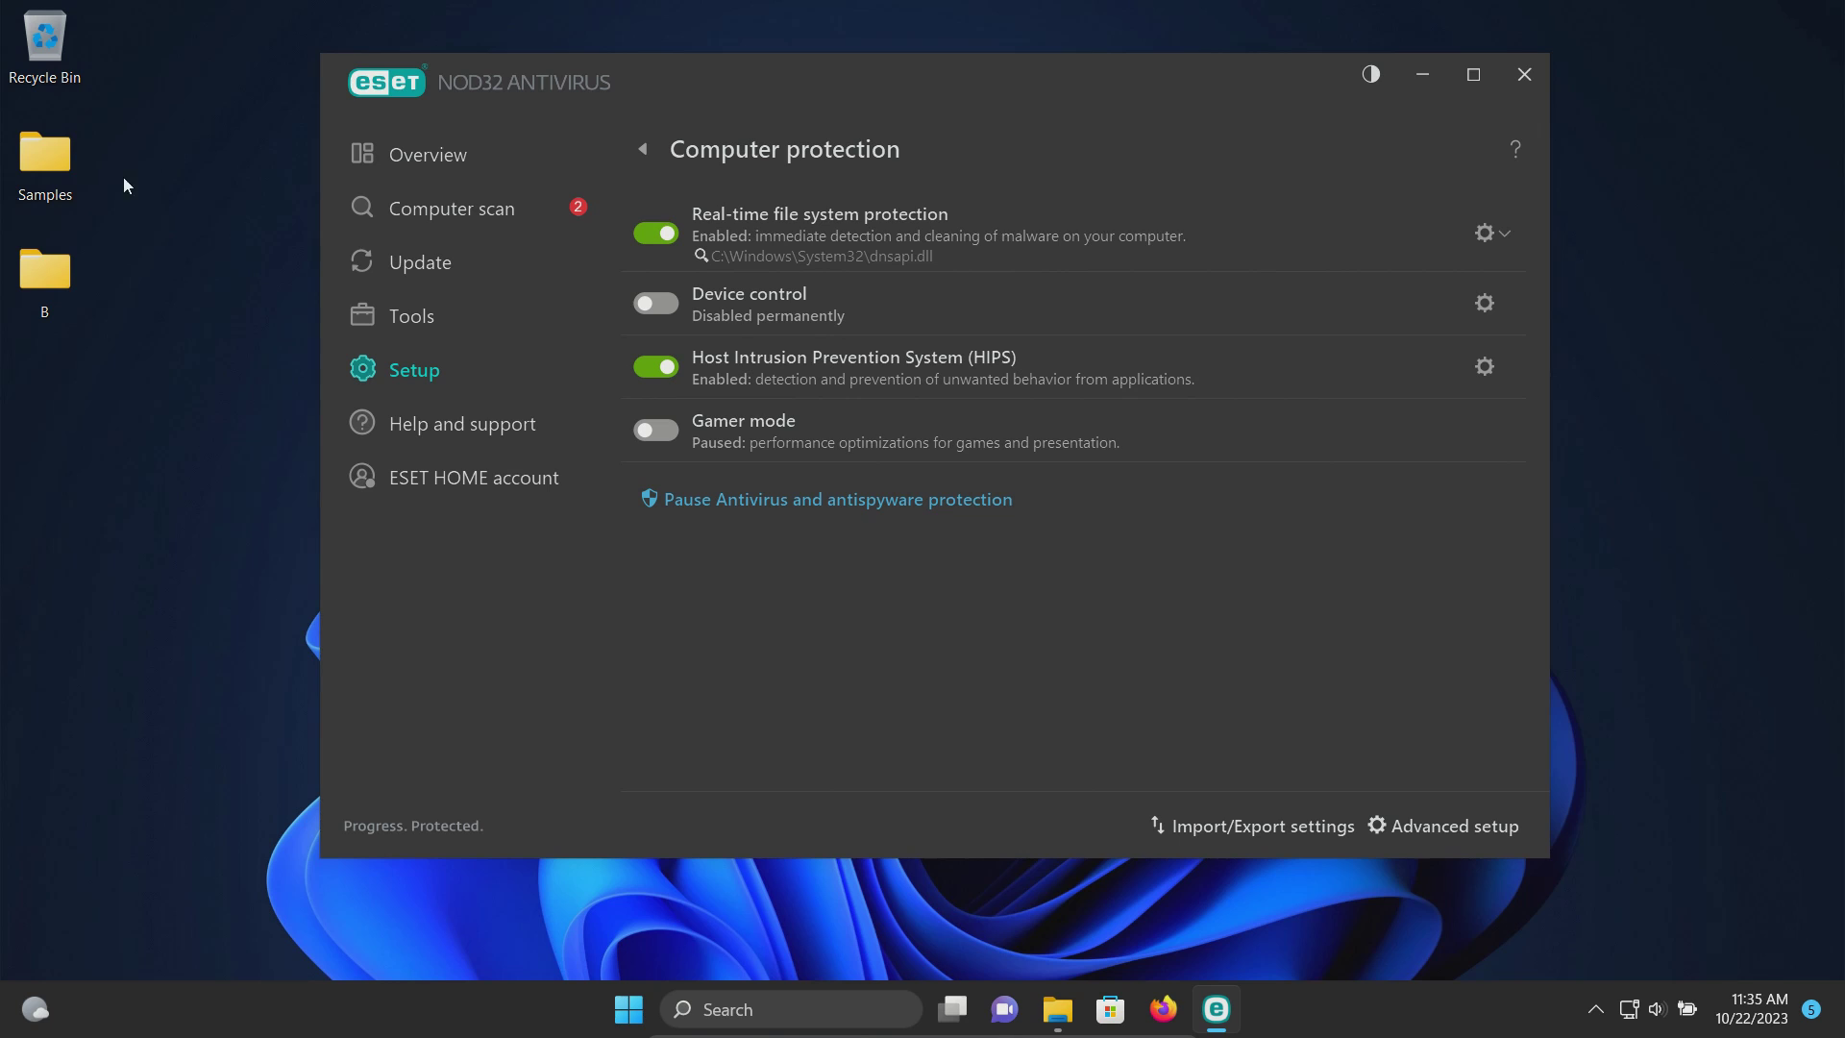
pyautogui.click(45, 159)
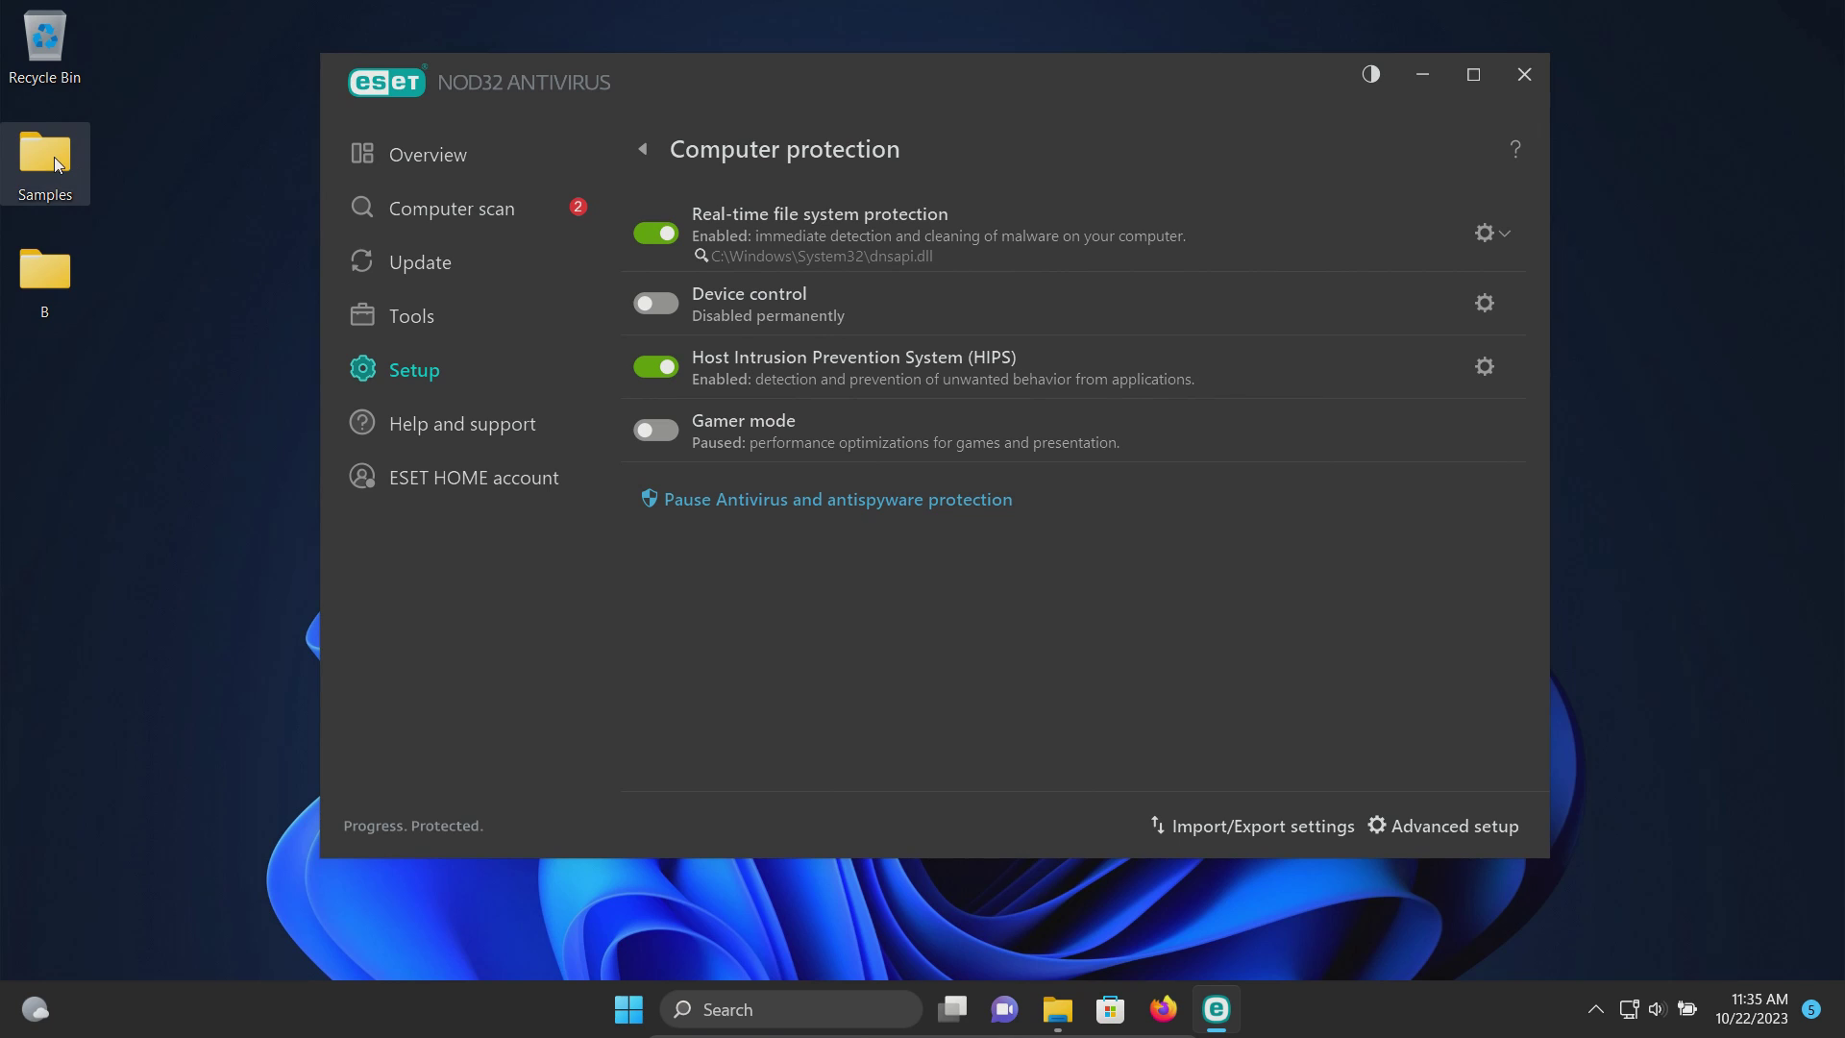
# Step: Rescan the Samples folder with ESET Scan and clean, finding 3 detections
pyautogui.rightClick(60, 159)
pyautogui.moveTo(349, 485)
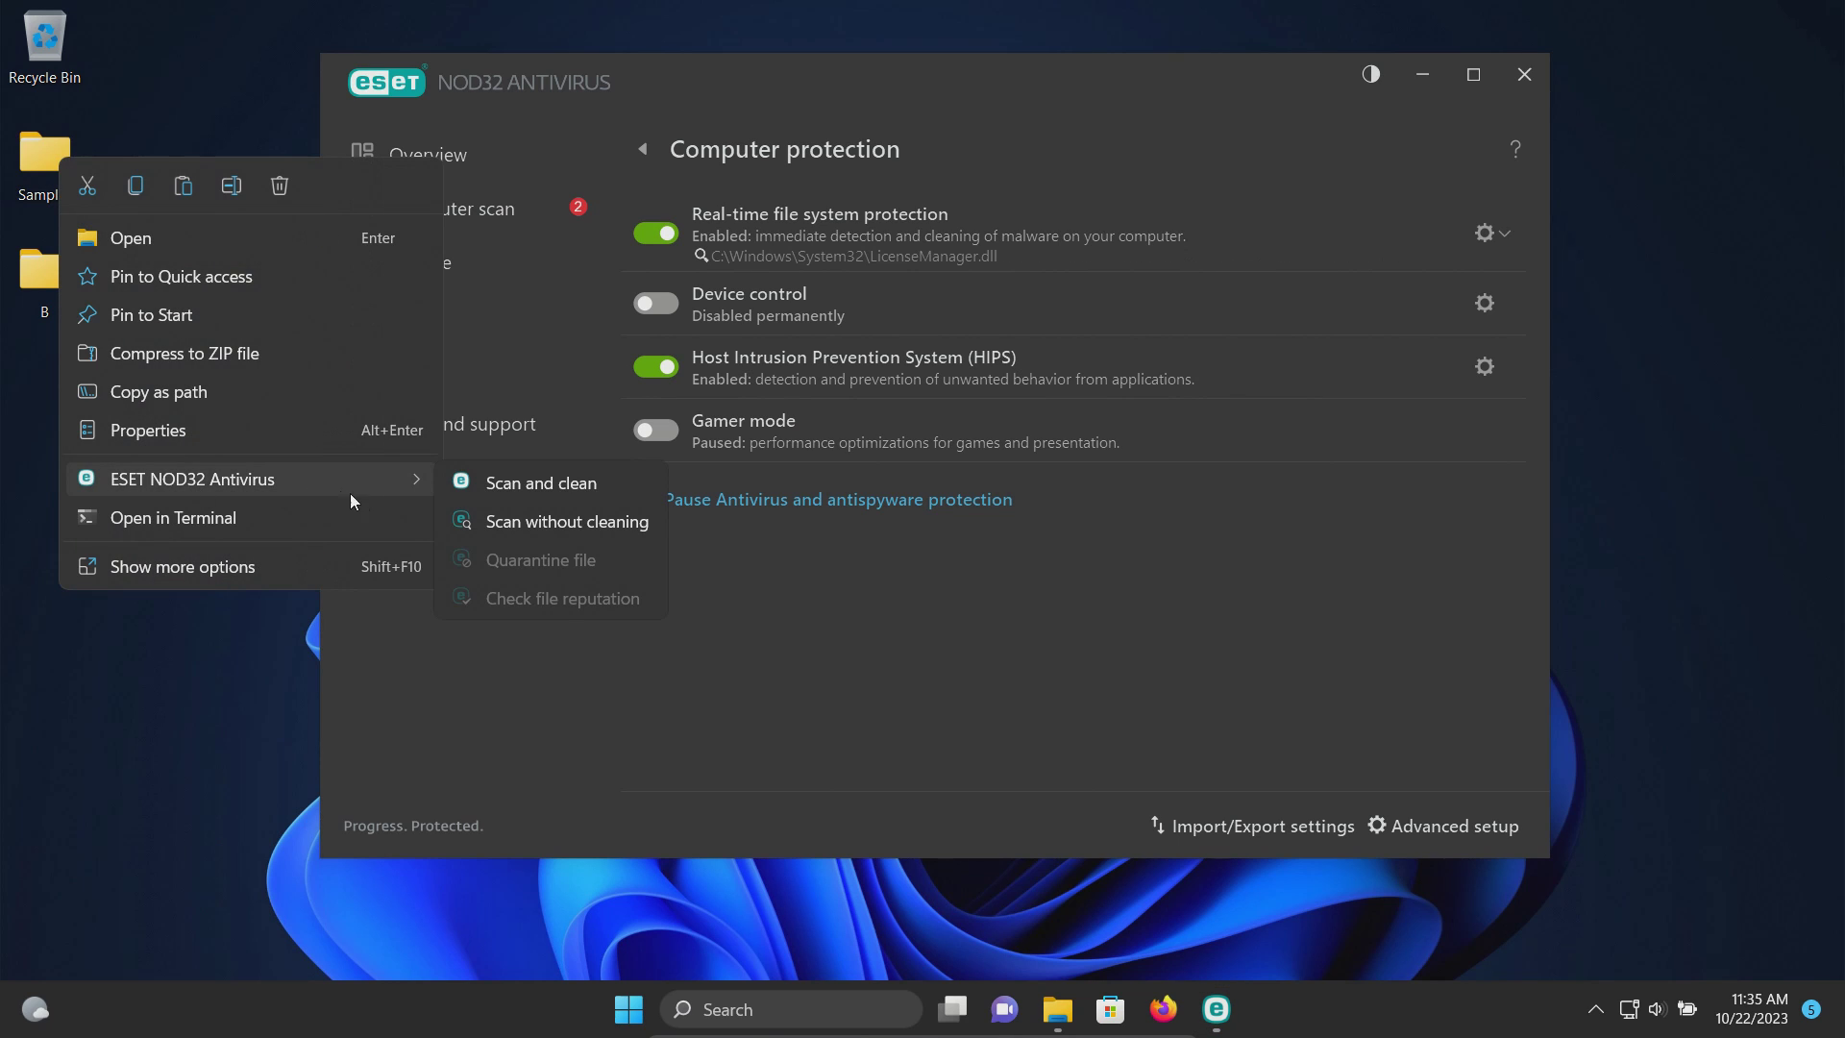
pyautogui.click(512, 485)
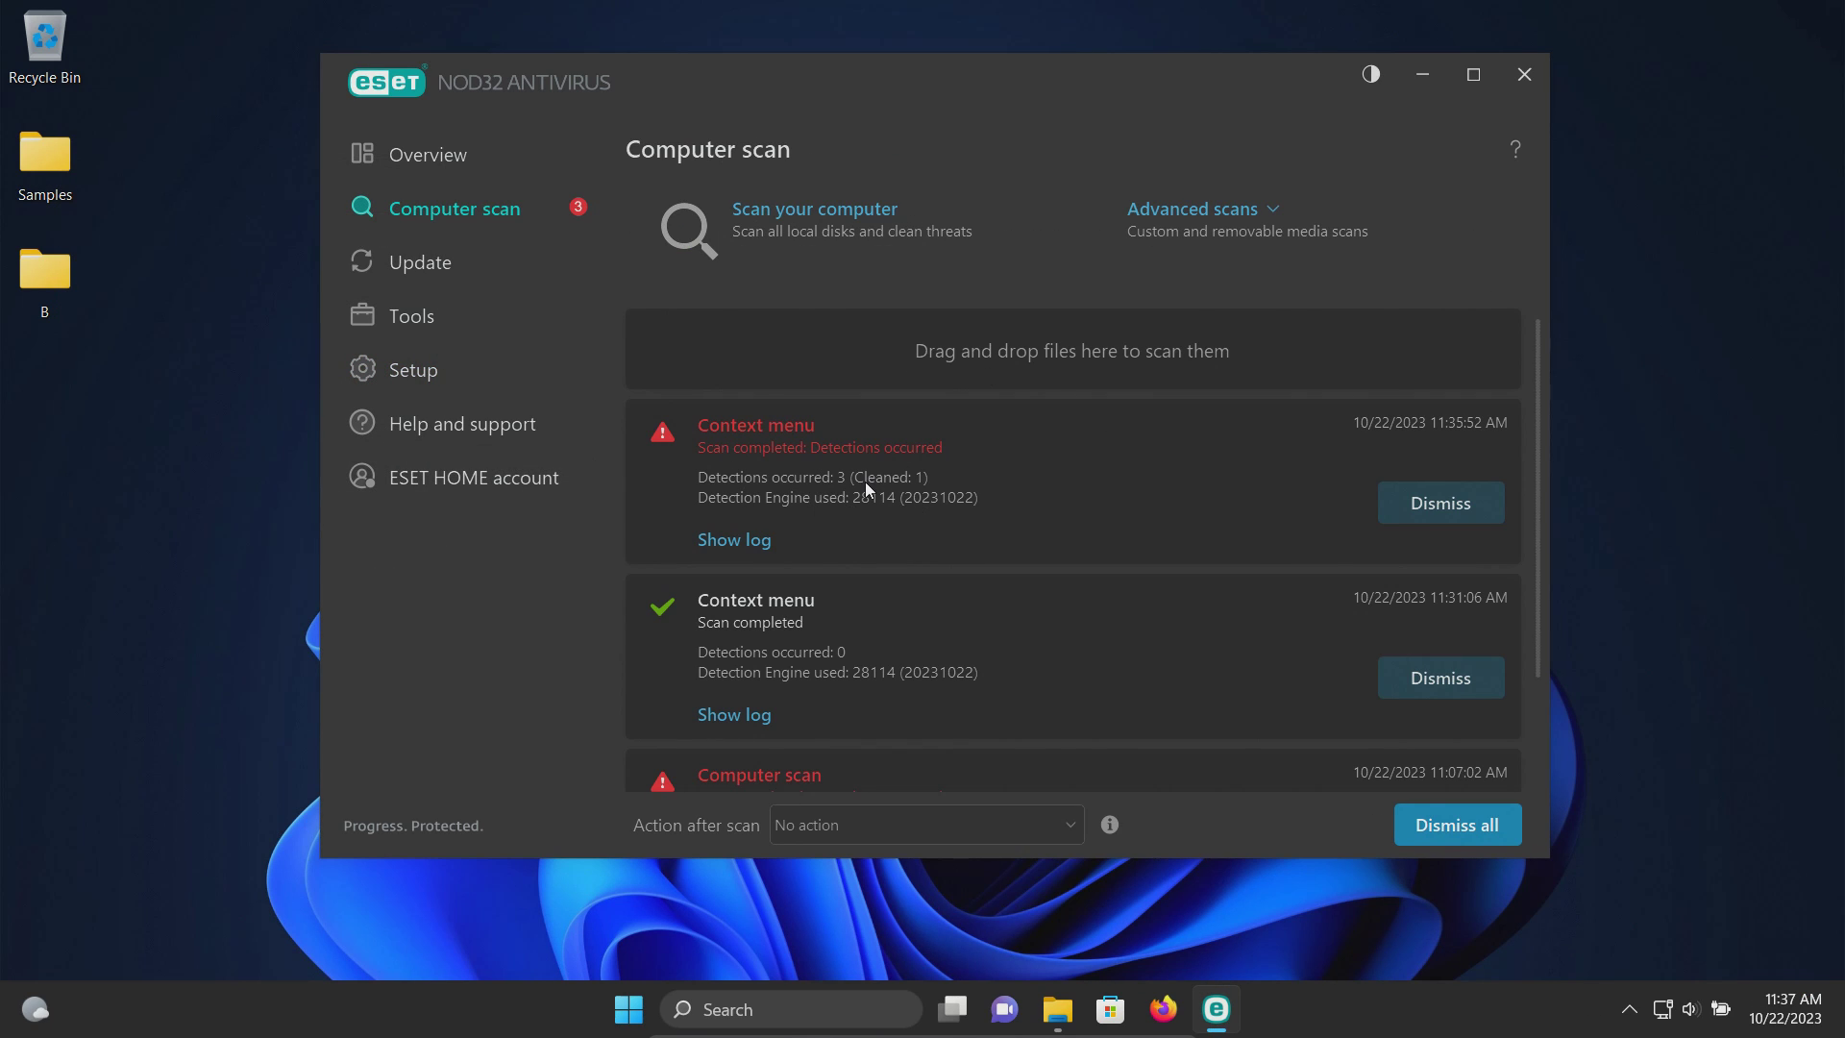
pyautogui.click(1064, 1013)
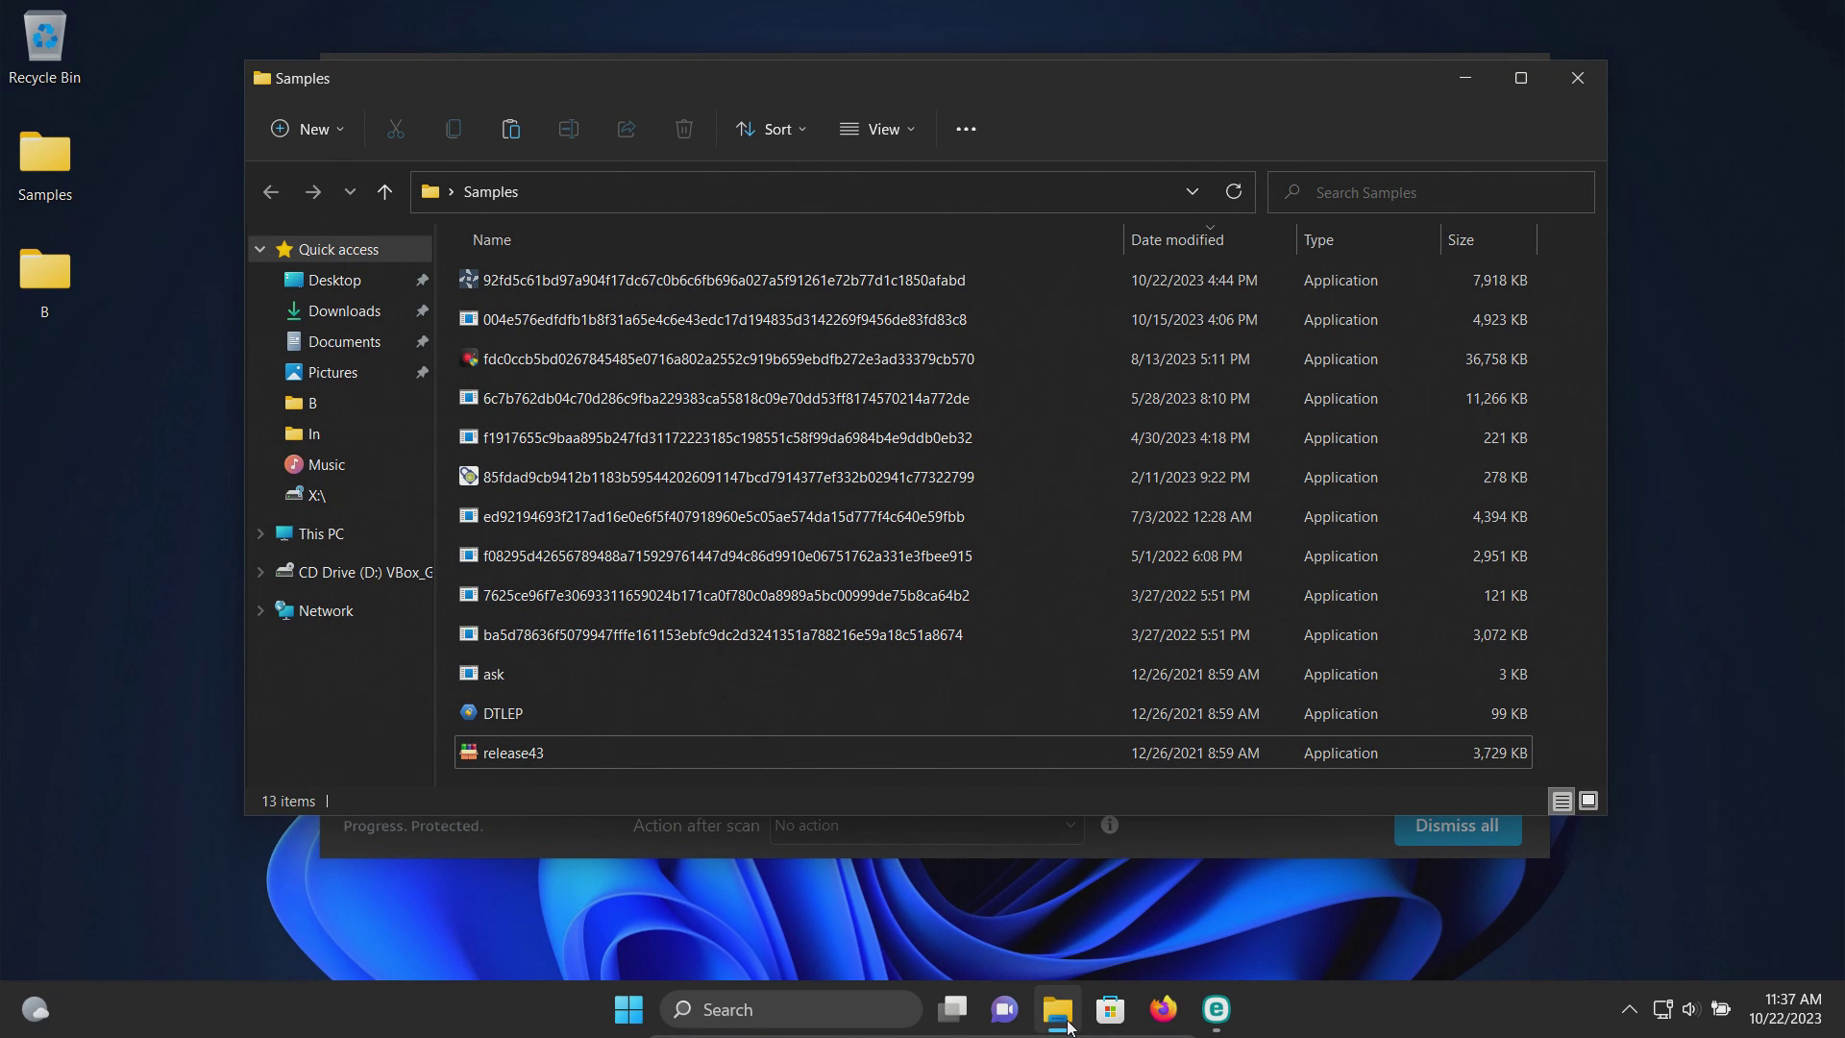
pyautogui.click(1465, 78)
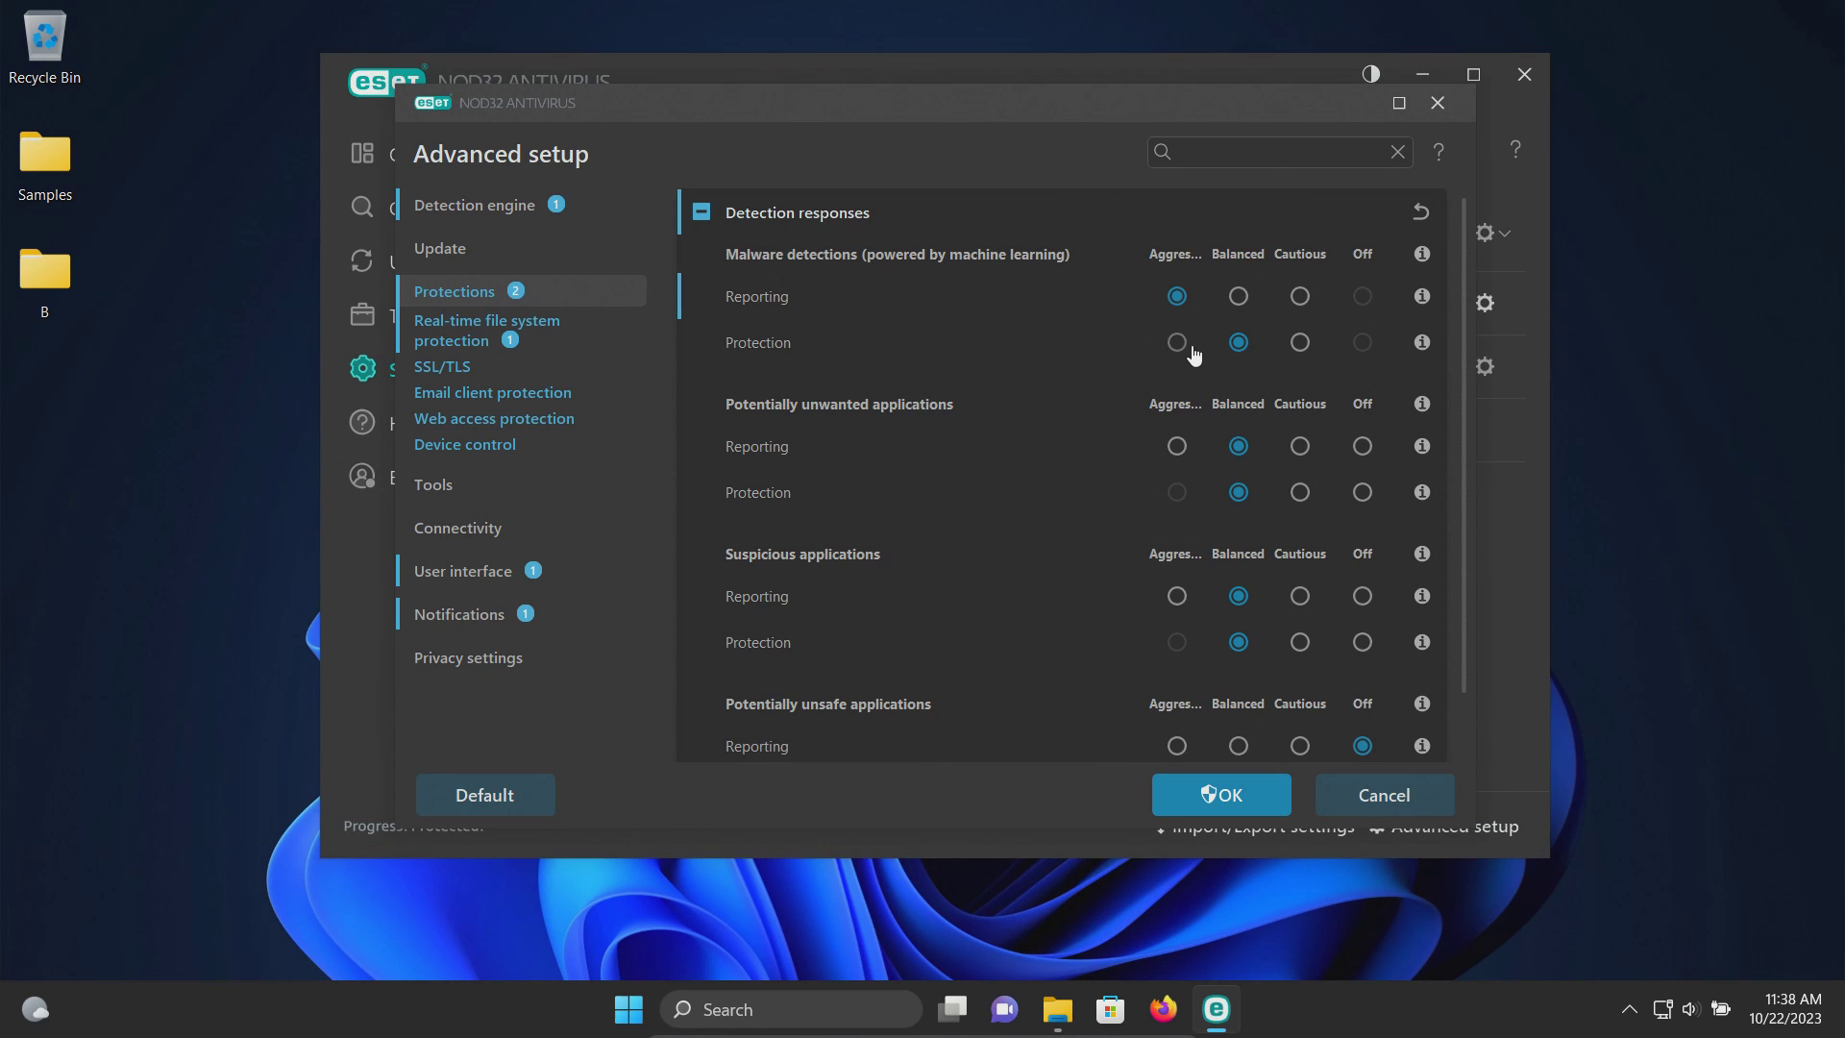
# Step: Set malware protection and unwanted, suspicious and unsafe application responses to Aggressive
pyautogui.click(1178, 344)
pyautogui.click(1178, 448)
pyautogui.click(1177, 495)
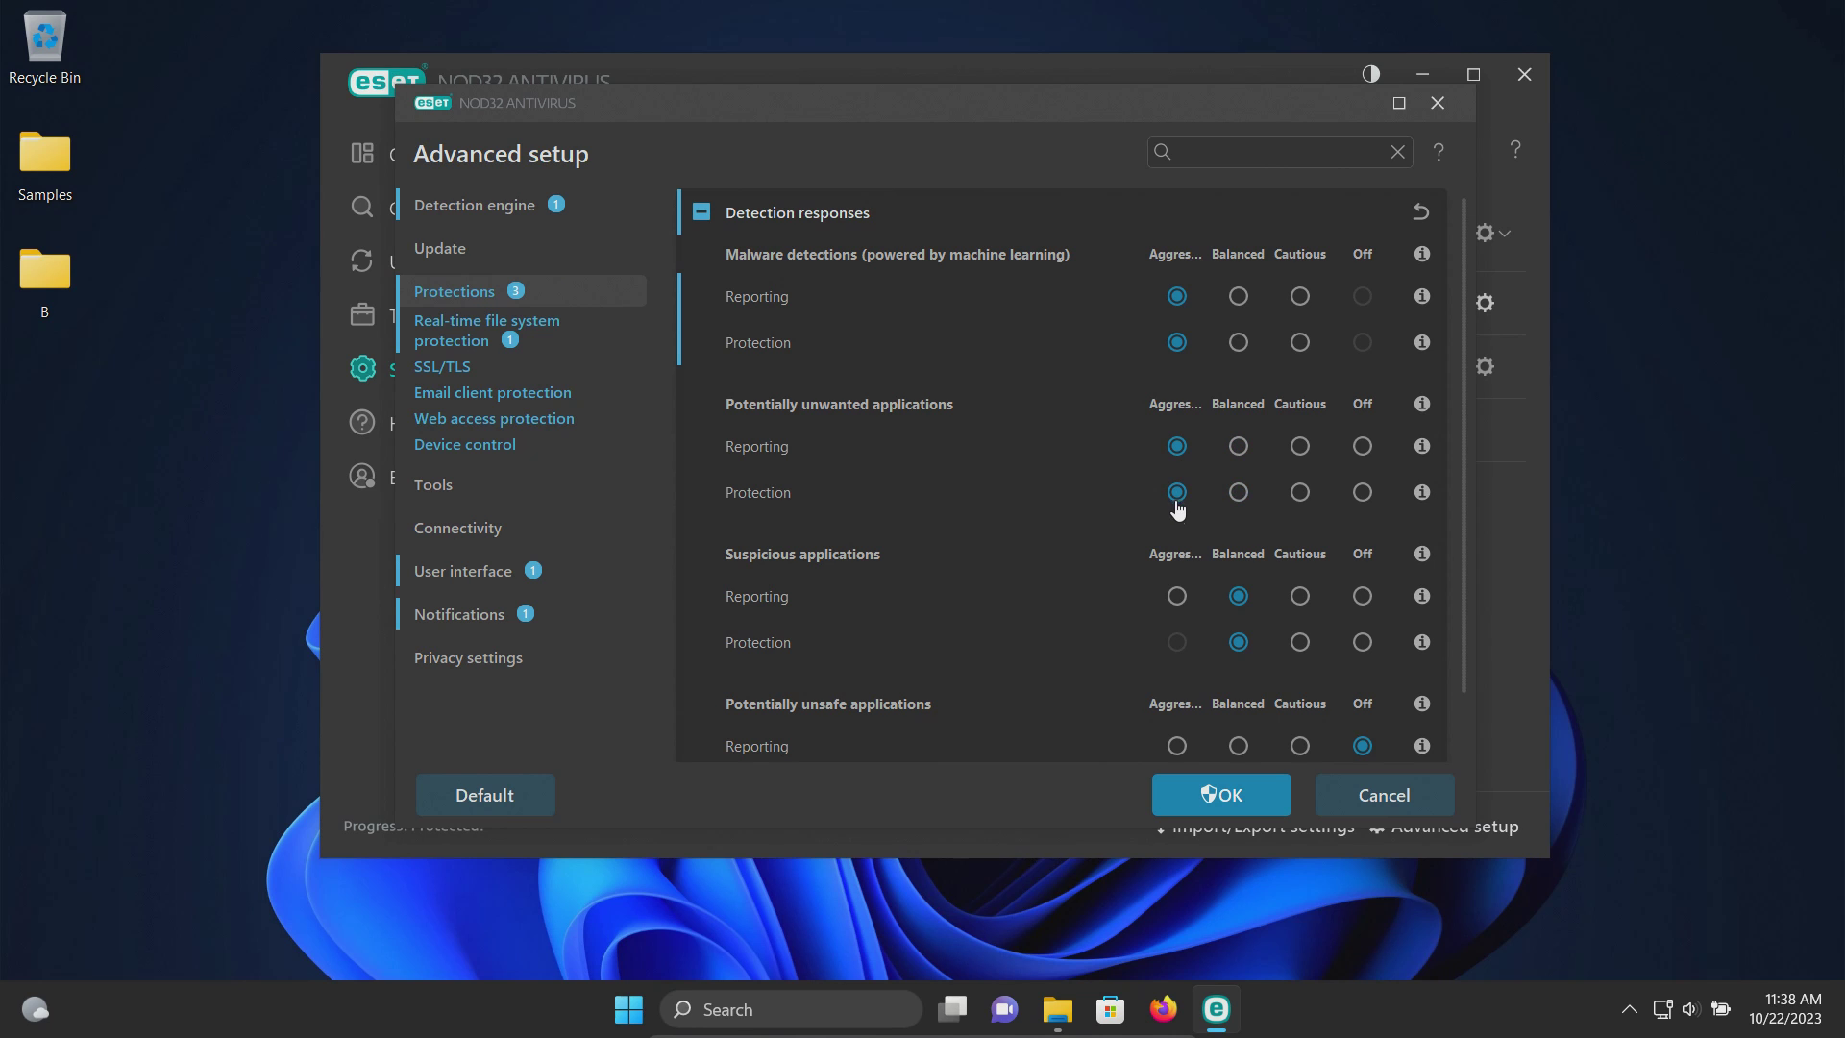
pyautogui.click(1176, 598)
pyautogui.click(1177, 644)
pyautogui.scroll(-1, 1138, 634)
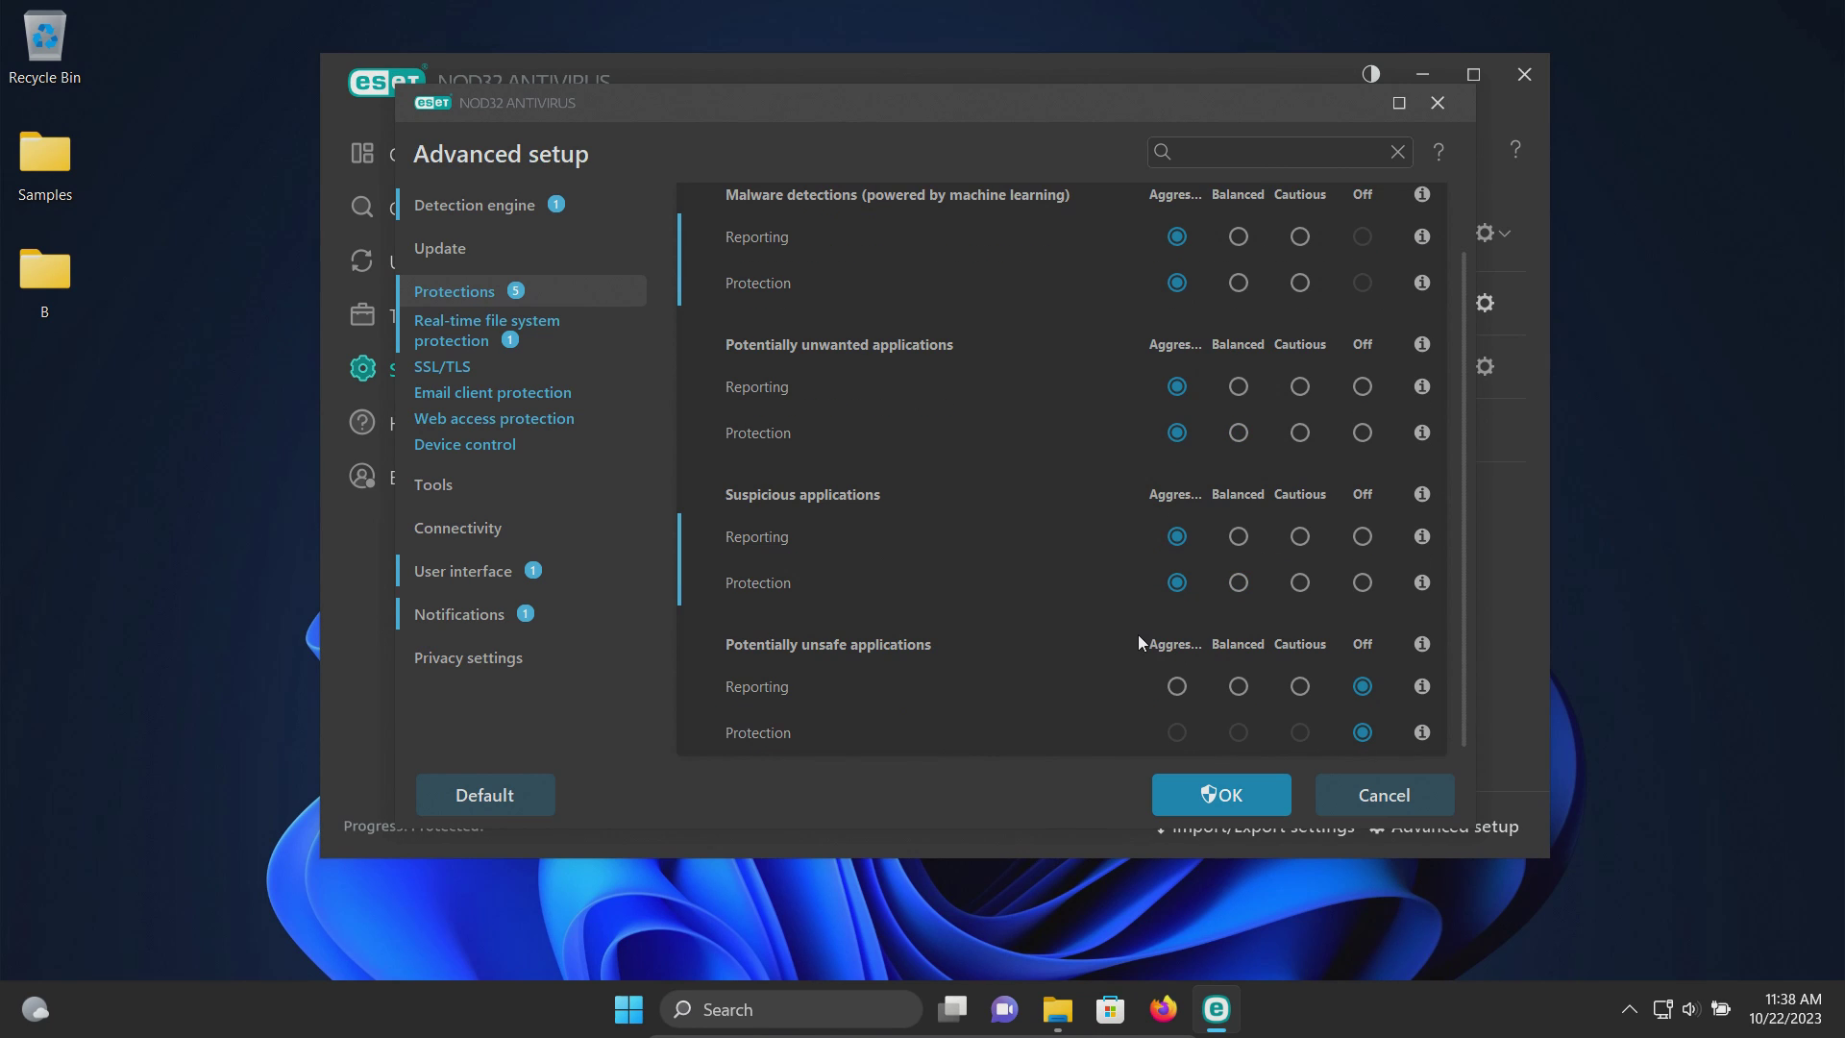
pyautogui.click(1178, 688)
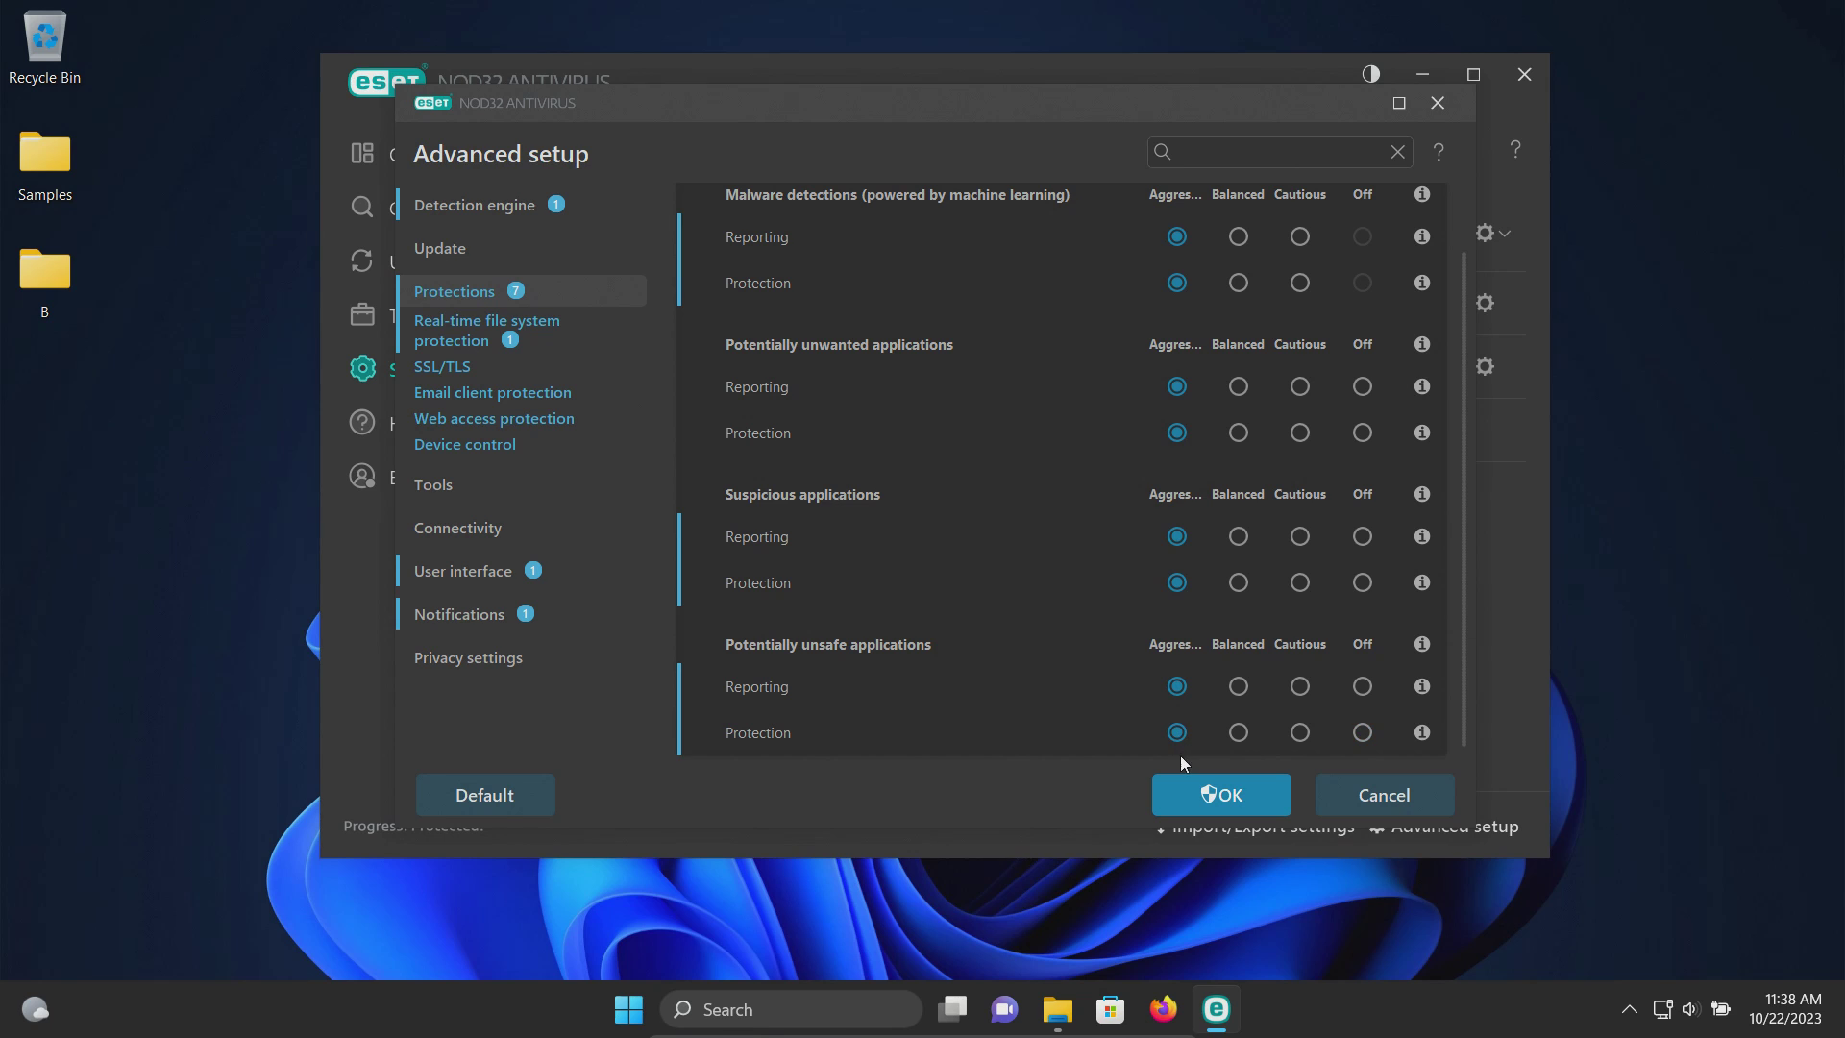
# Step: Save the aggressive settings and rescan Samples, cleaning all 3 detections
pyautogui.click(1220, 795)
pyautogui.rightClick(45, 194)
pyautogui.moveTo(313, 508)
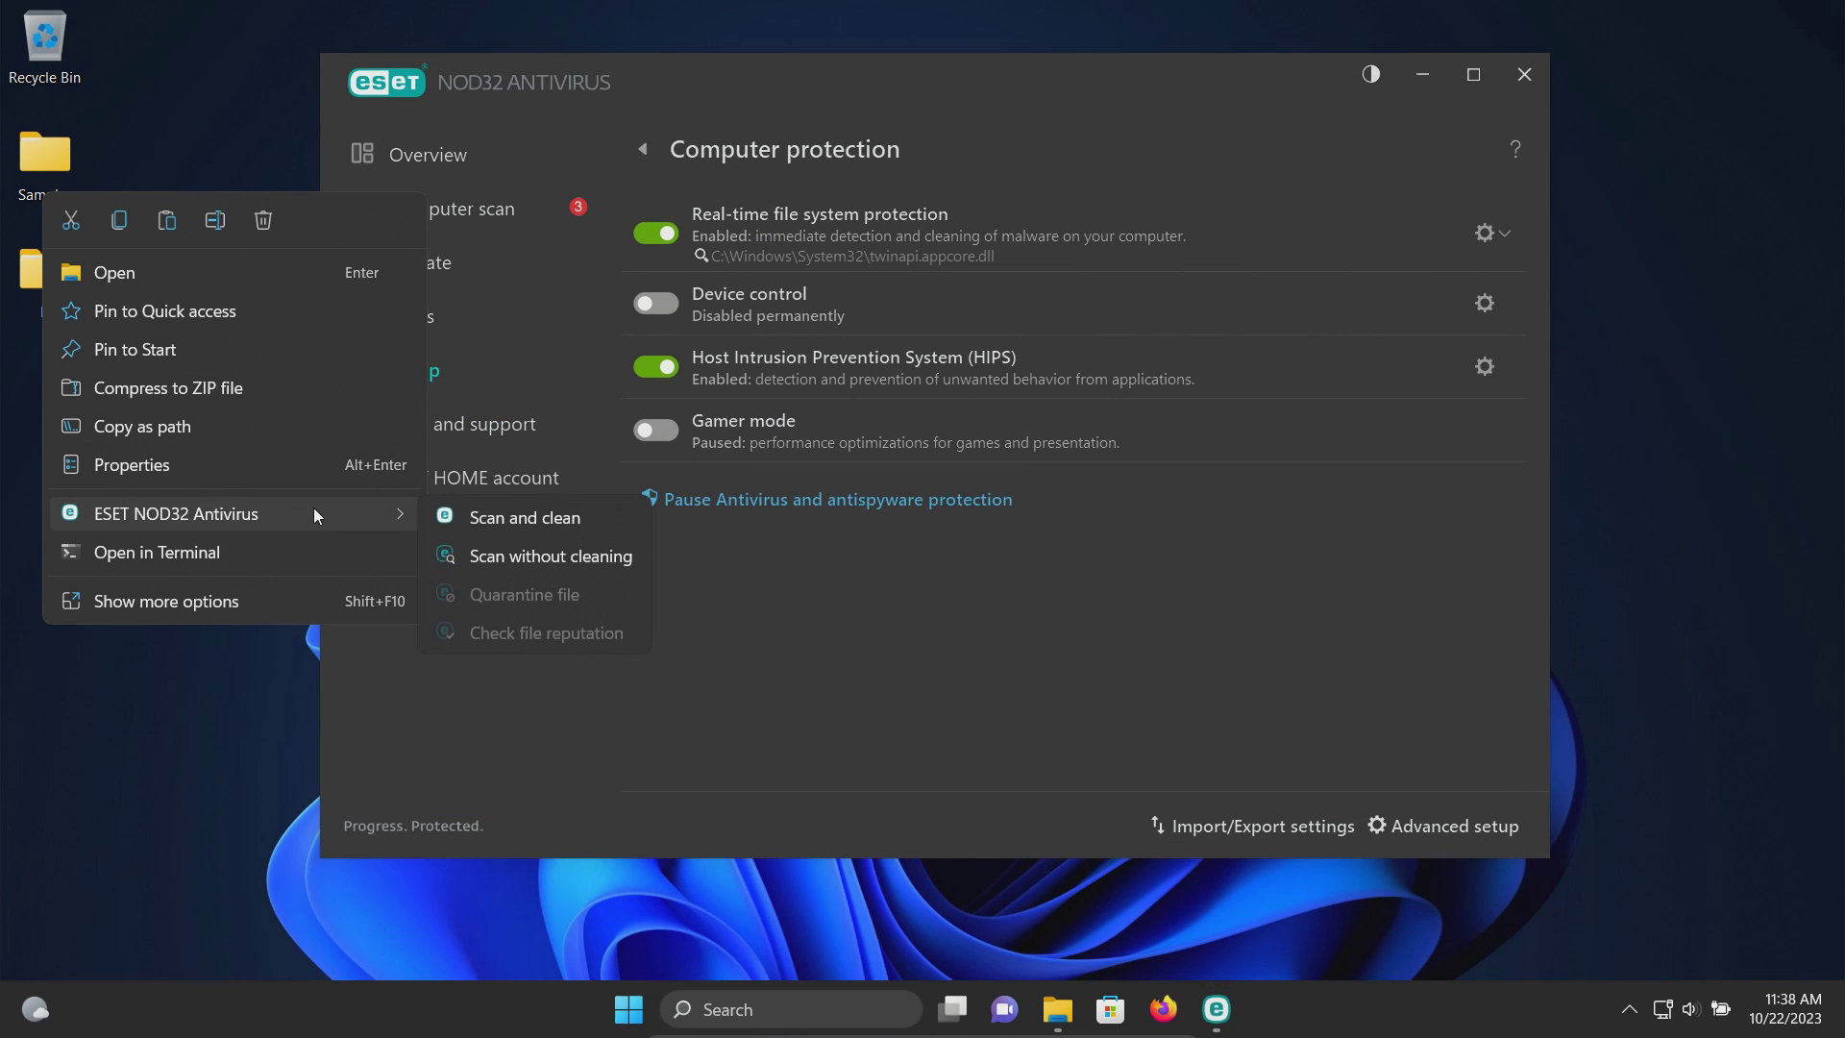
pyautogui.click(475, 521)
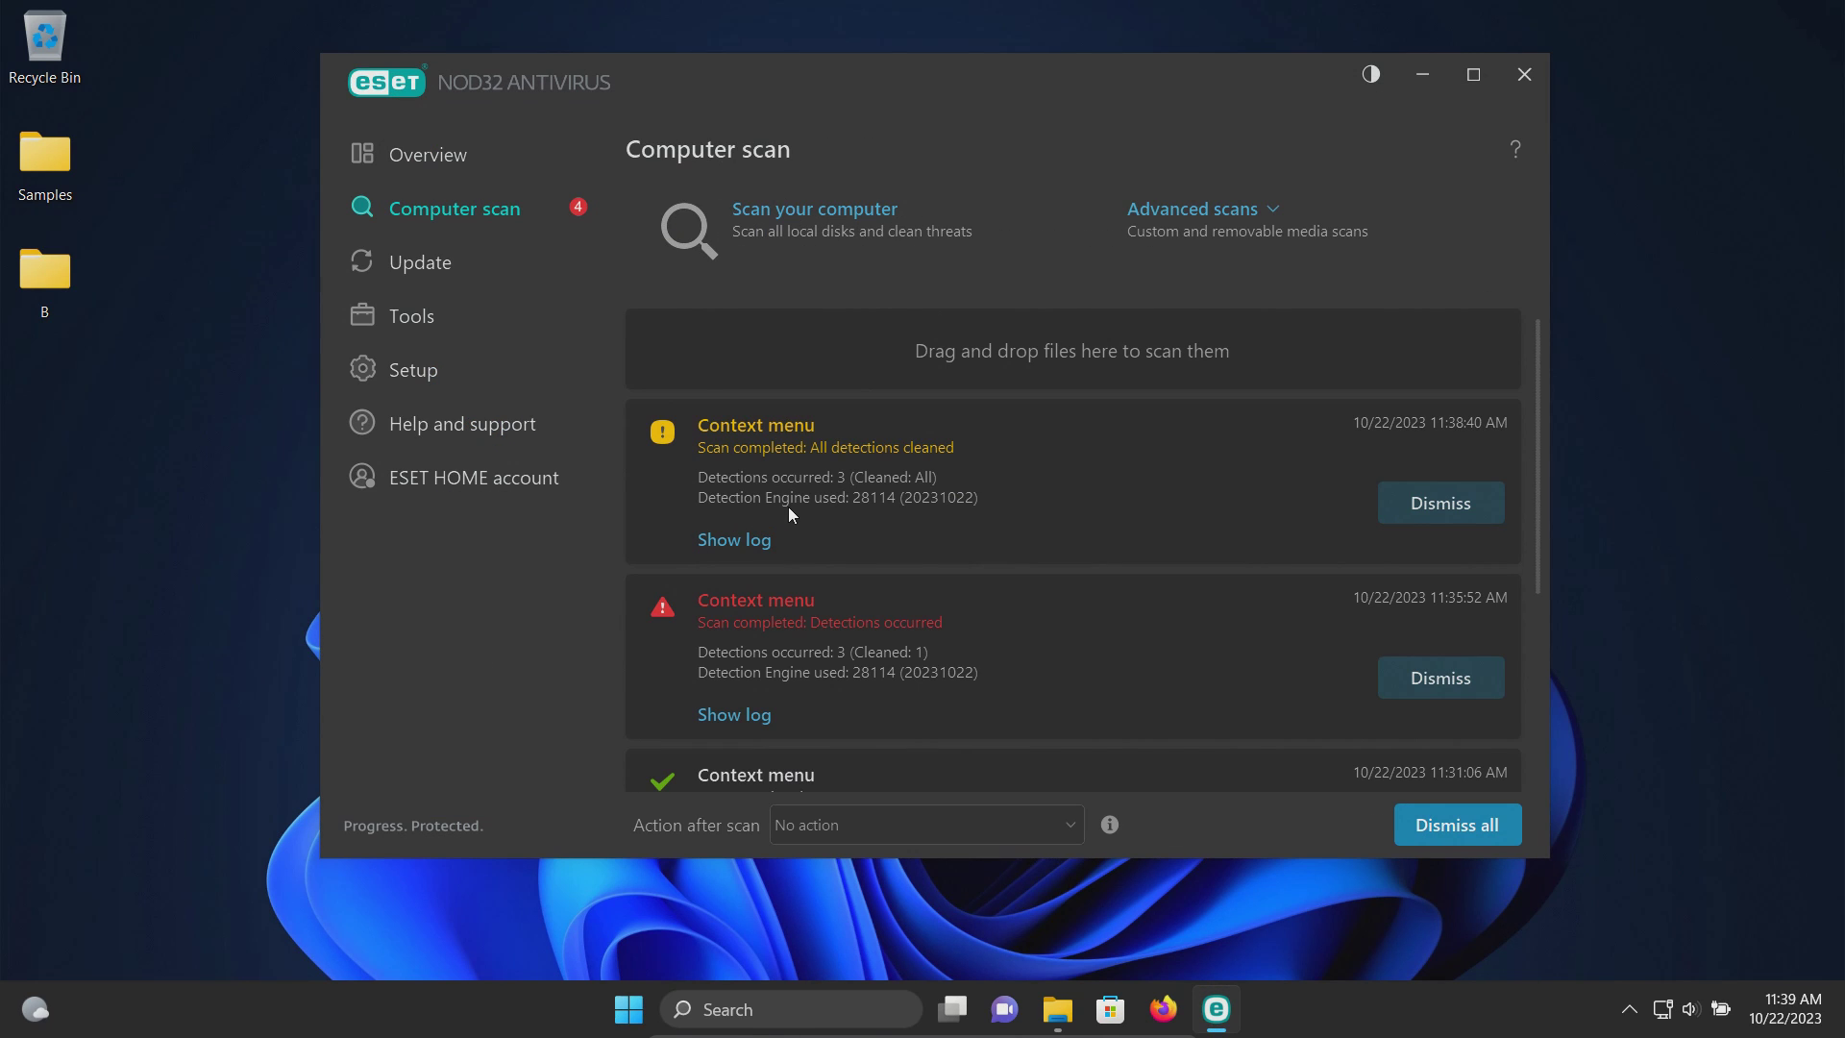
pyautogui.click(1057, 1009)
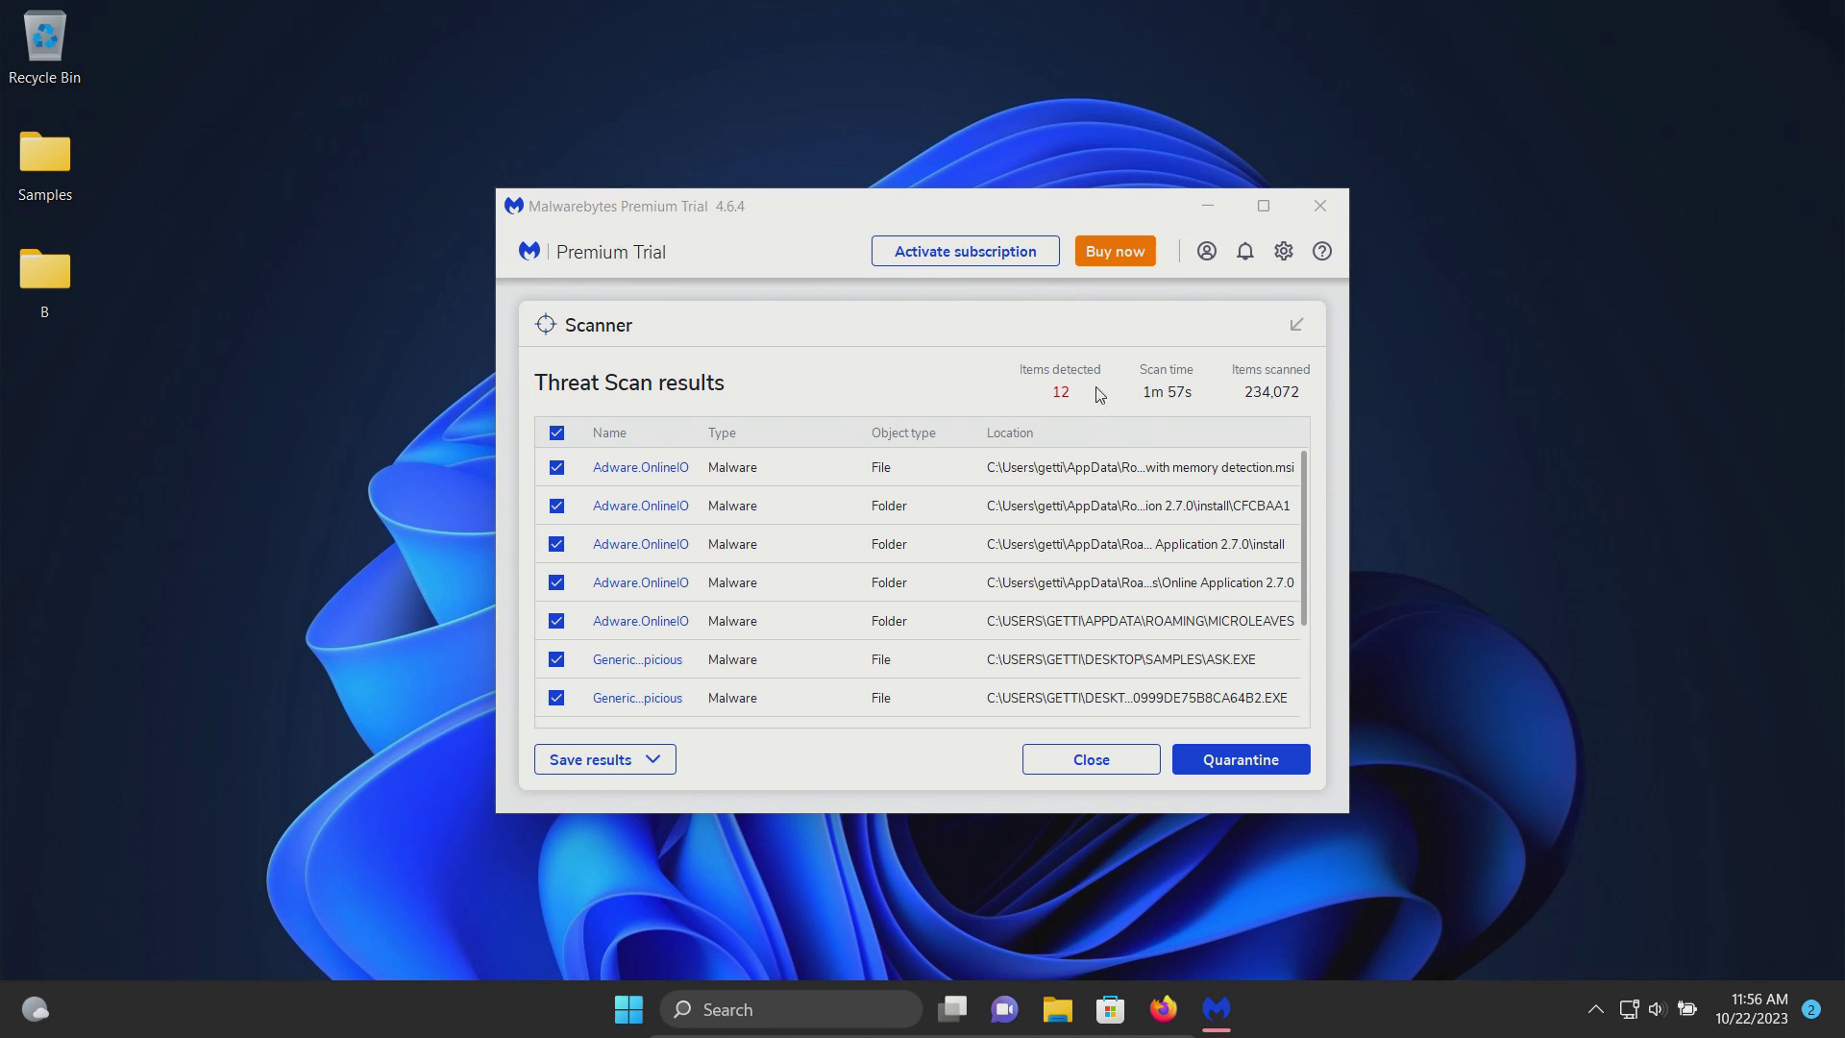
# Step: Review Malwarebytes' 12 detected items, dismiss Emsisoft's all-clean message, and switch to Firefox
pyautogui.scroll(-3, 1116, 544)
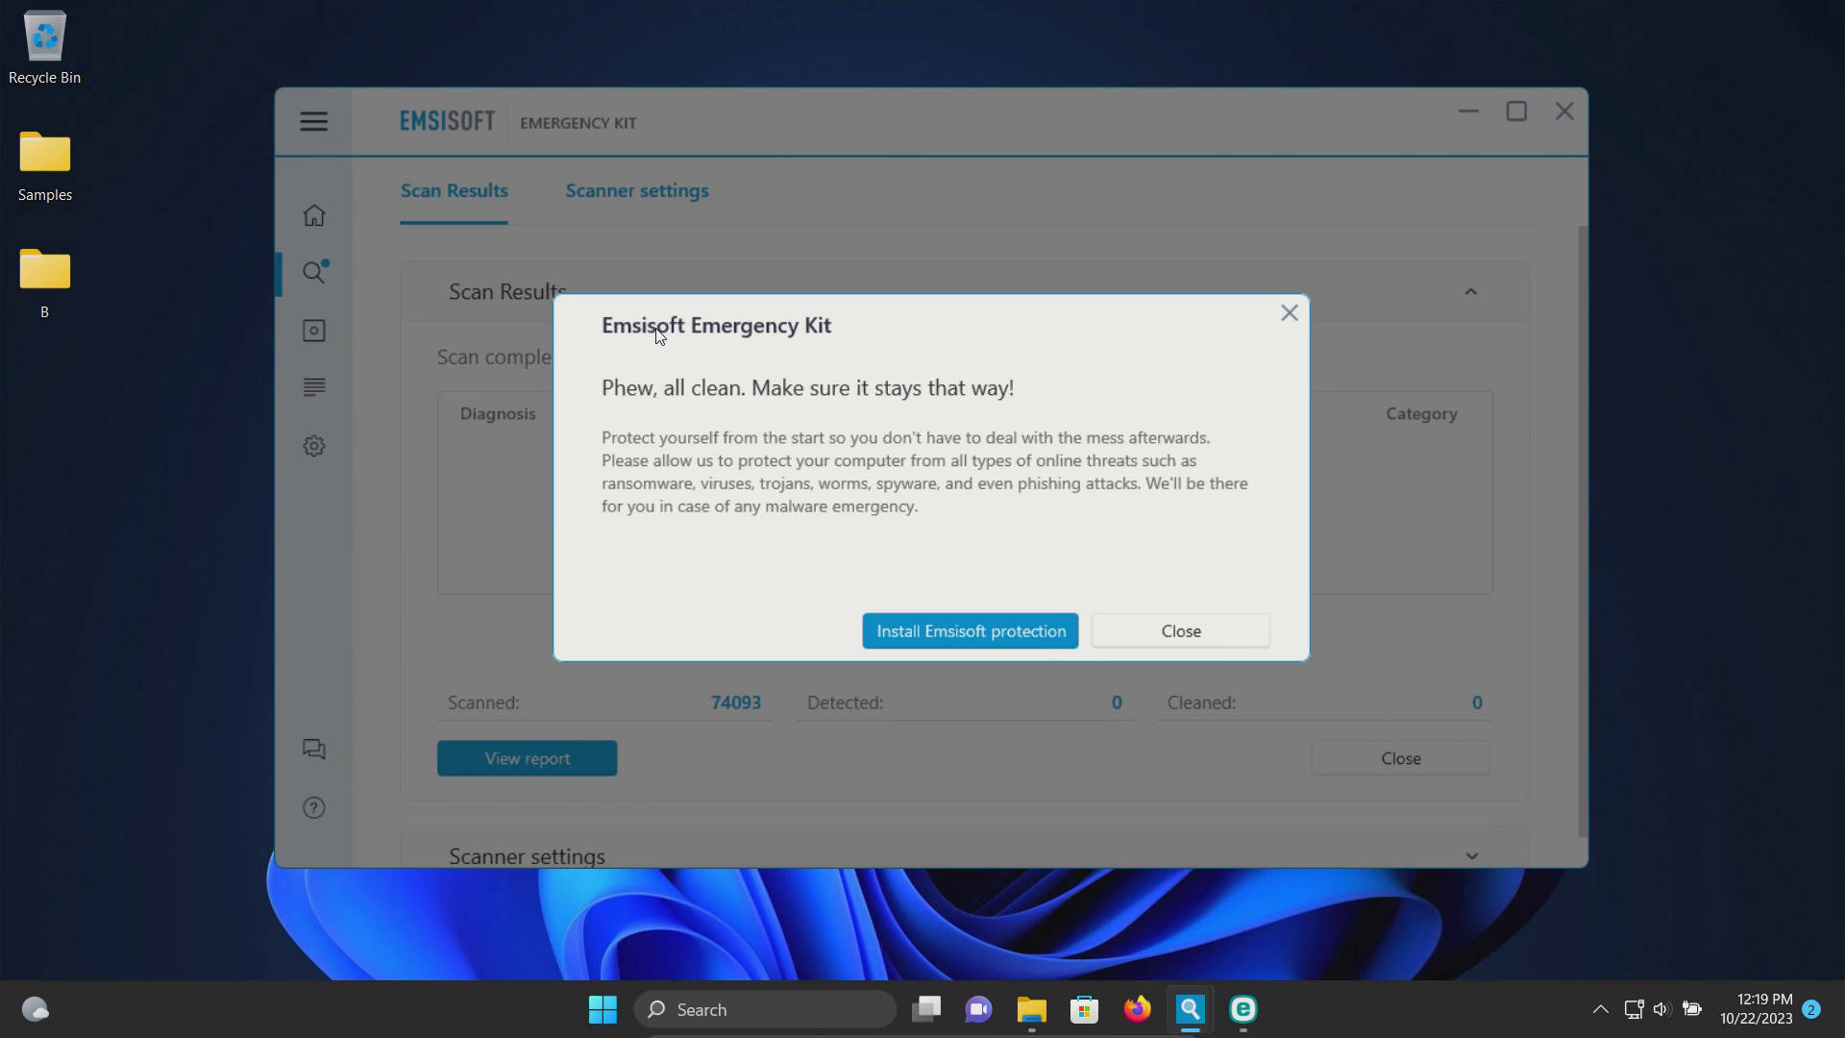
pyautogui.click(1171, 631)
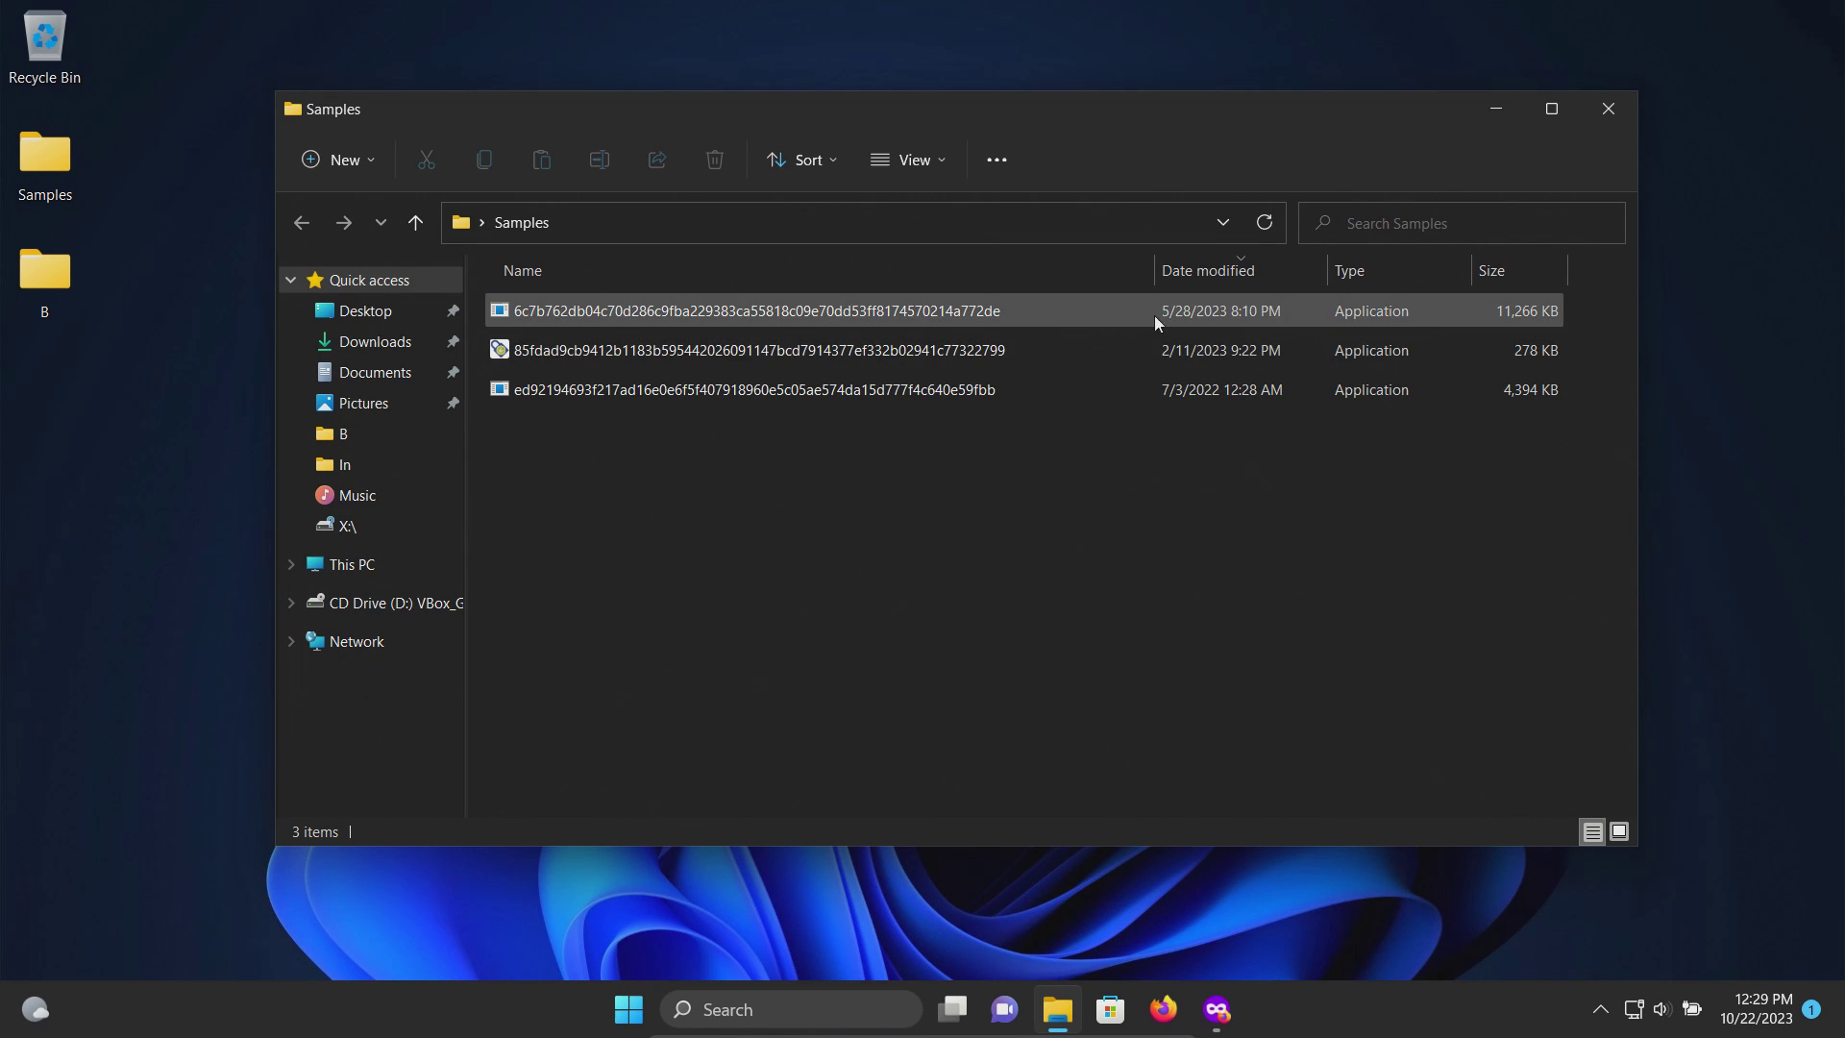
pyautogui.click(1217, 1009)
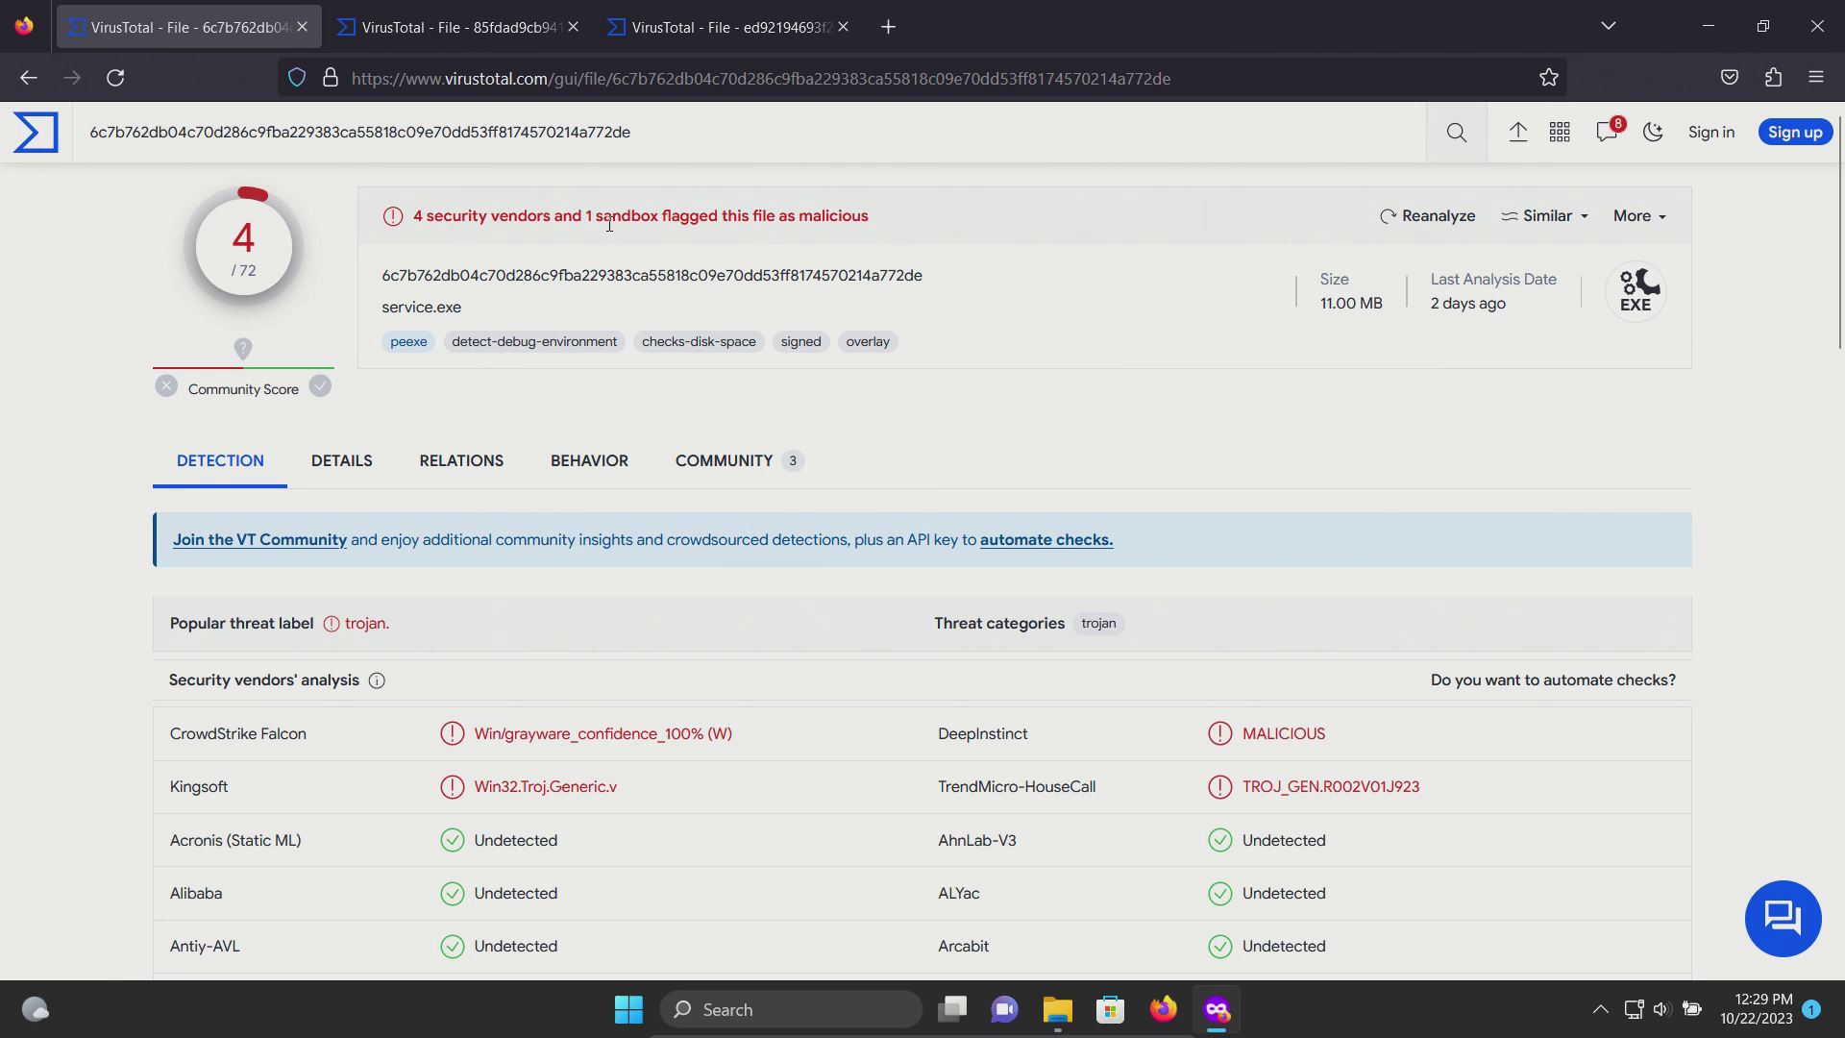
# Step: Review the second and third samples' VirusTotal reports (11/71 and 17/66 vendors)
pyautogui.click(431, 27)
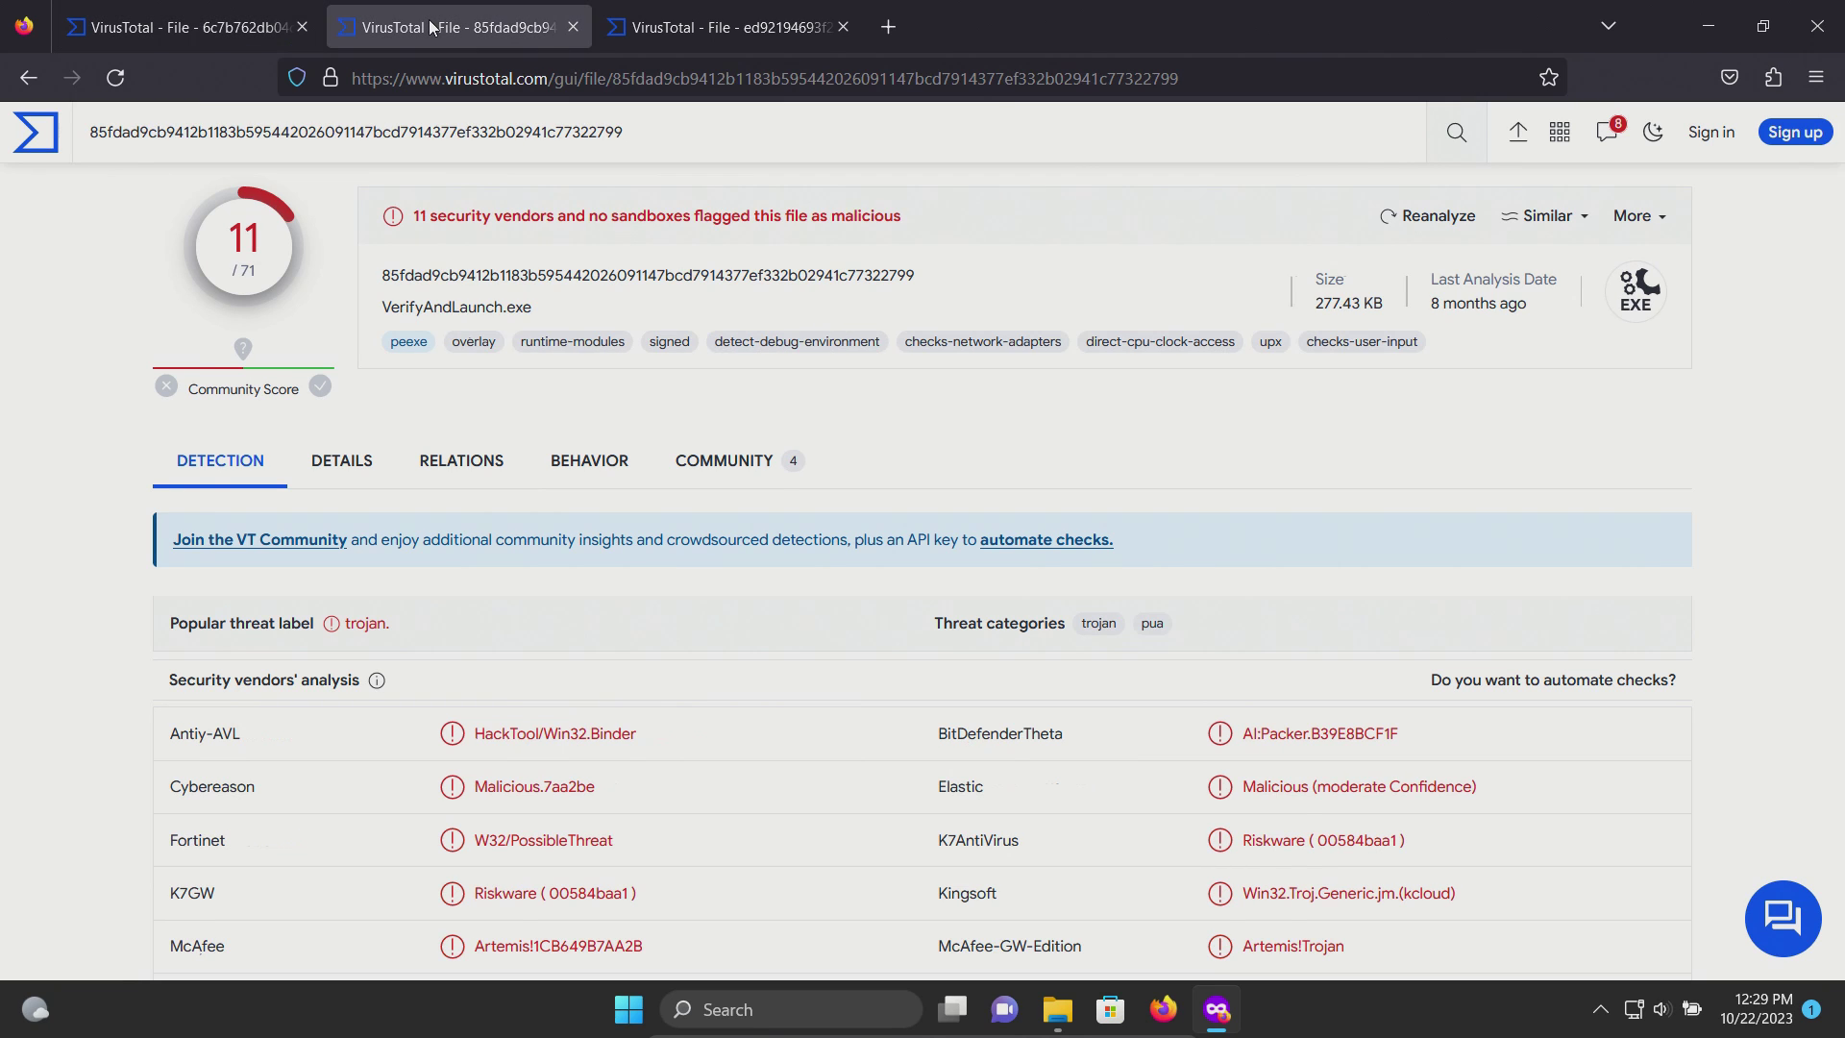
pyautogui.click(650, 28)
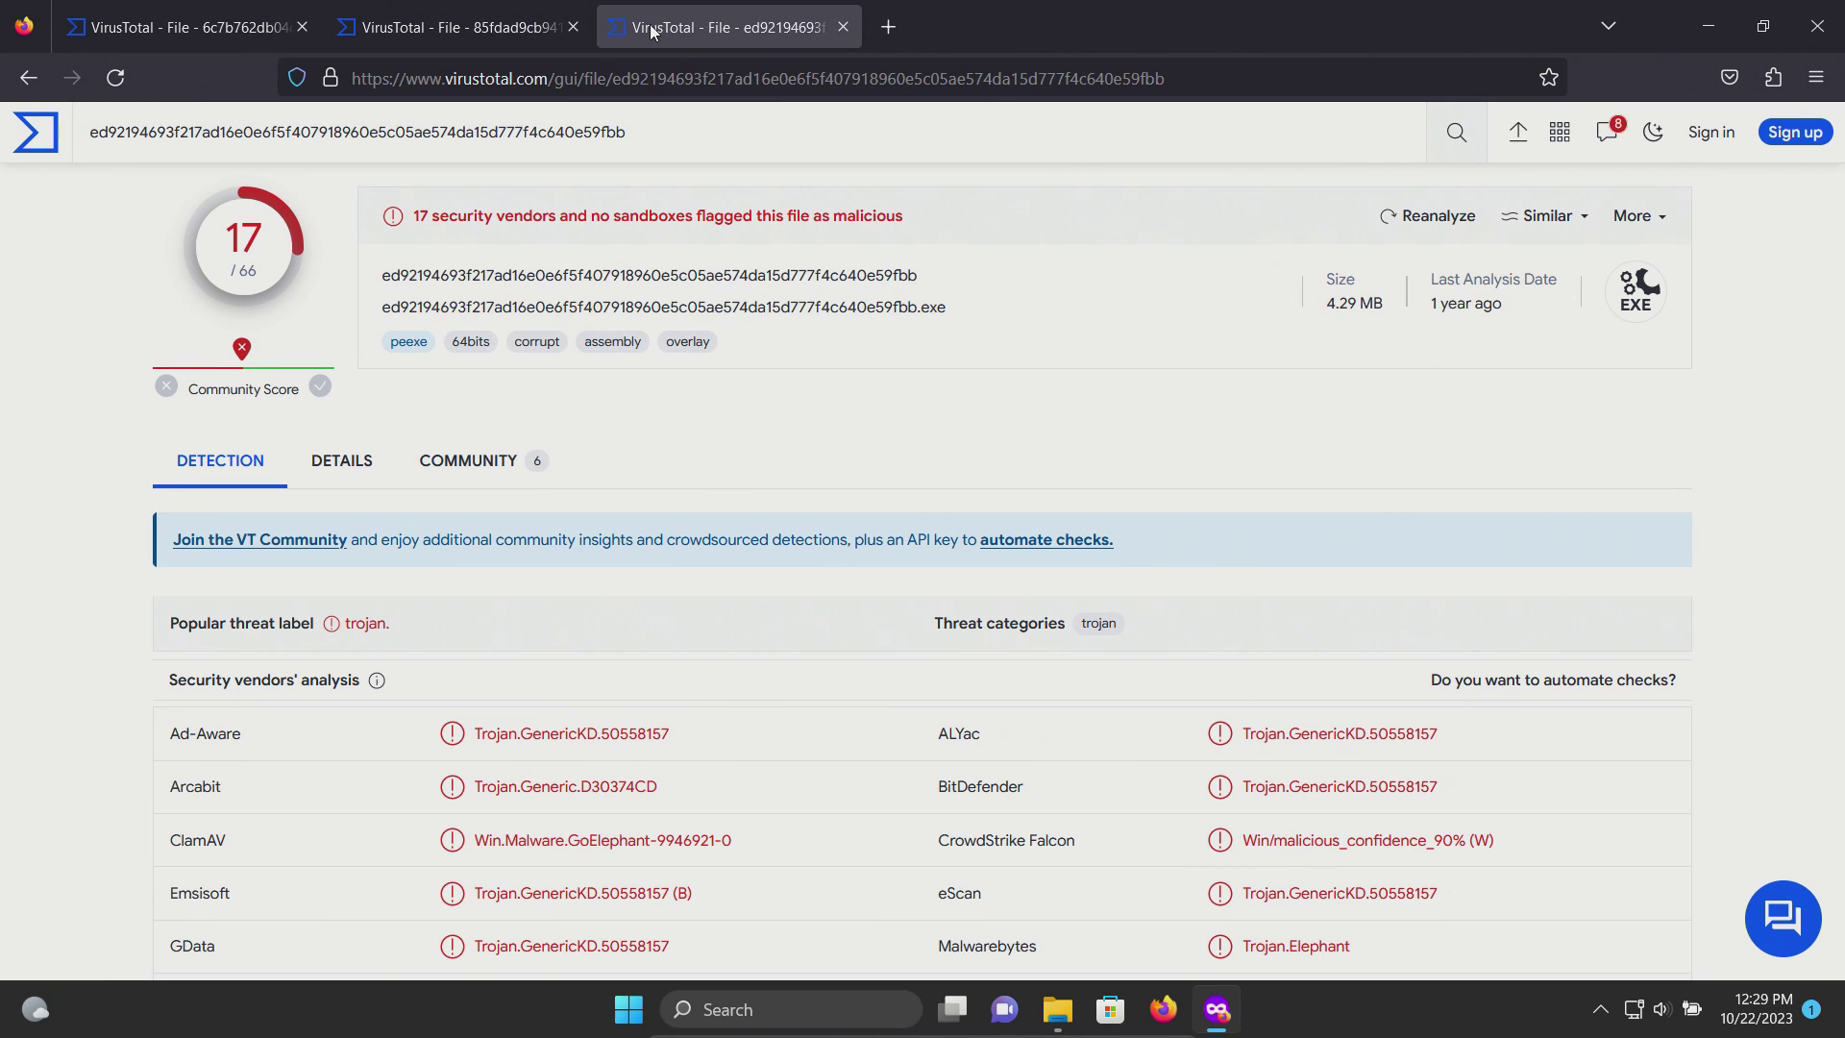